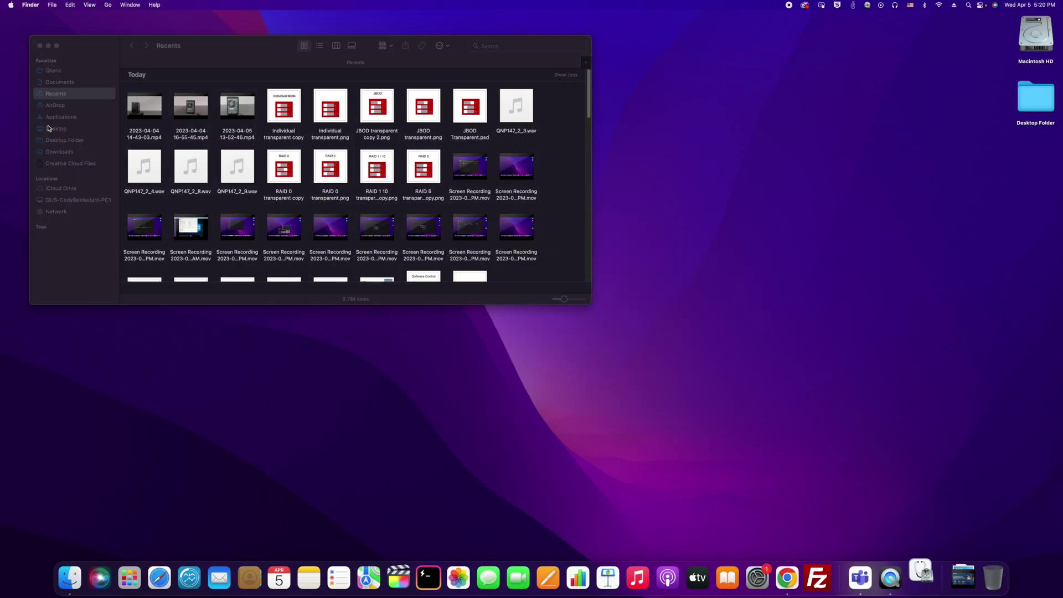
- Select QNAP TR-002 DISK00 Media in the sidebar and bring up its Erase dialog
{"action": "left_click", "coordinate": [131, 180]}
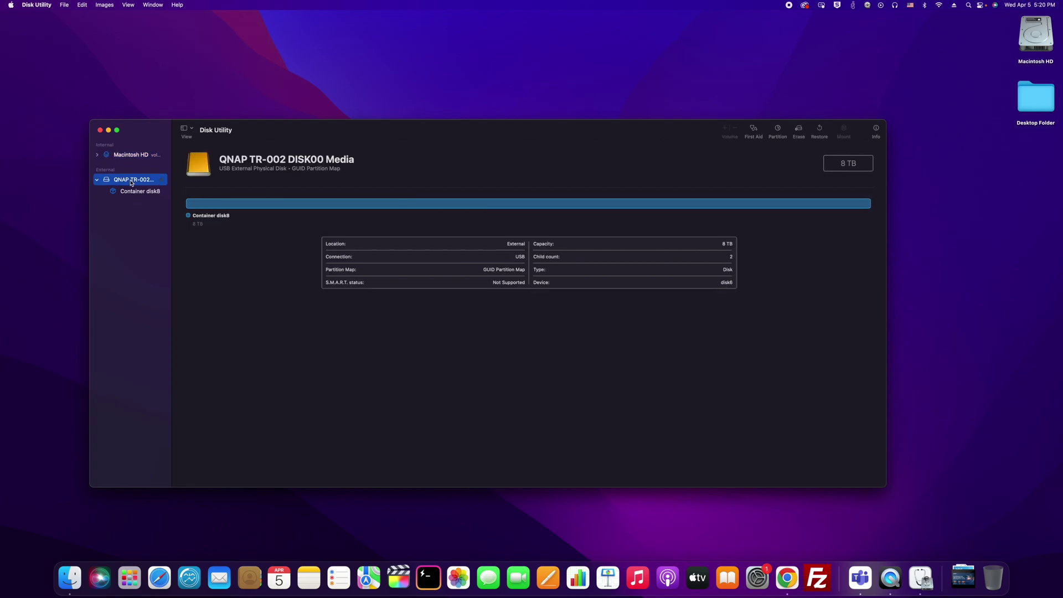
{"action": "left_click", "coordinate": [799, 130]}
{"action": "left_click", "coordinate": [798, 131]}
{"action": "left_click", "coordinate": [798, 131]}
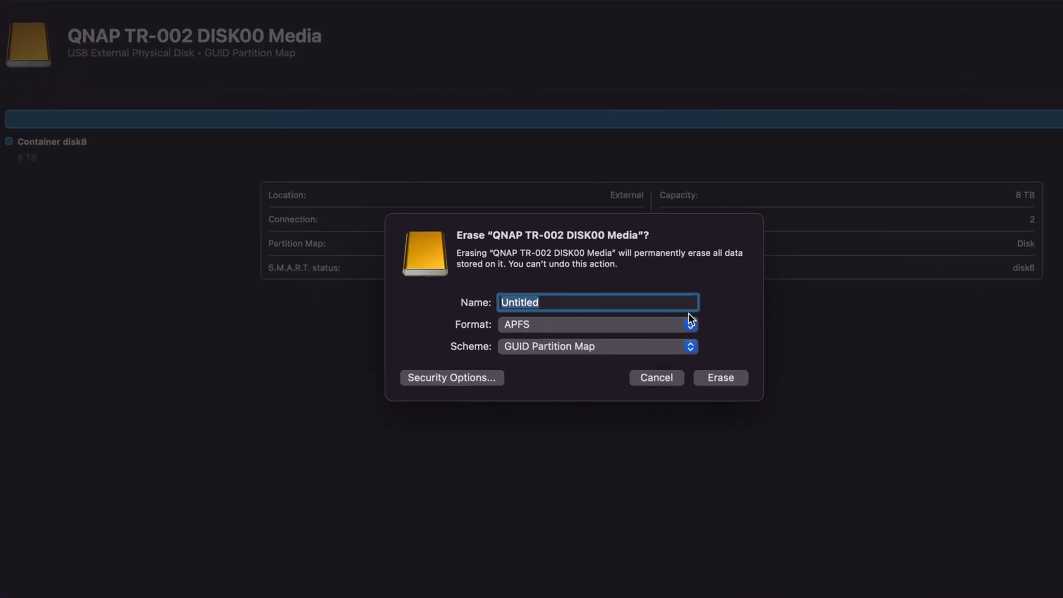
- Erase the drive as ExFAT volume QNAPCOLLEGE with GUID Partition Map, then view TR-002 in Finder
{"action": "left_click", "coordinate": [691, 324]}
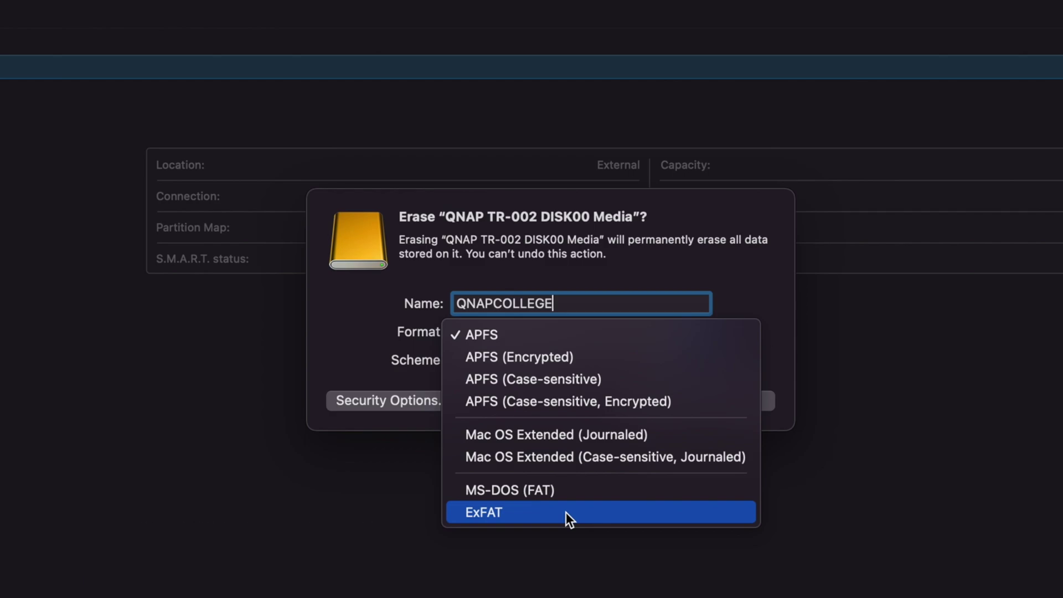
{"action": "left_click", "coordinate": [566, 513]}
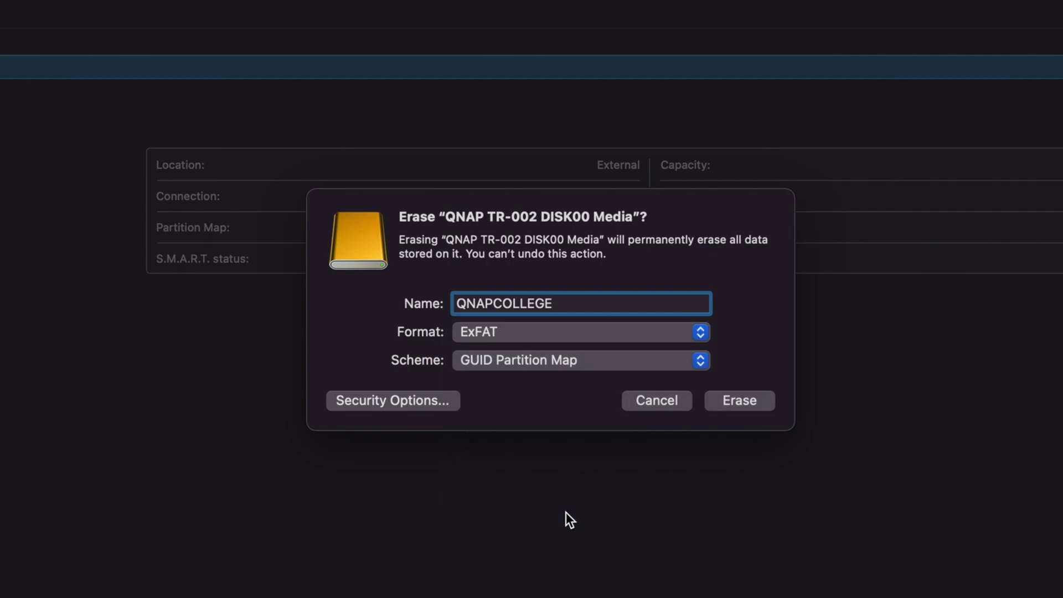
{"action": "left_click", "coordinate": [613, 365]}
{"action": "left_click", "coordinate": [768, 401]}
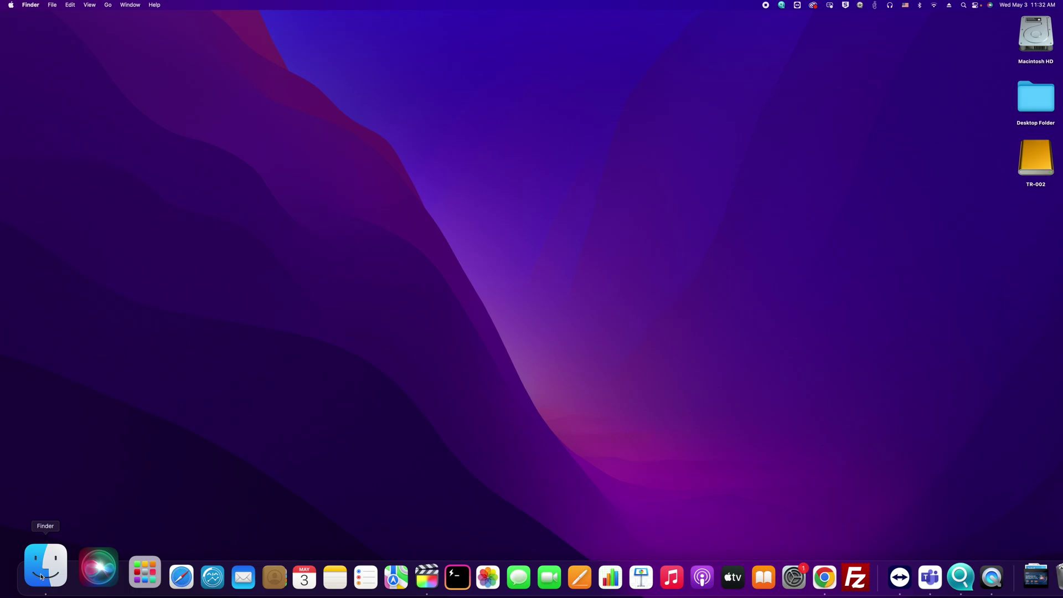
{"action": "left_click", "coordinate": [42, 578]}
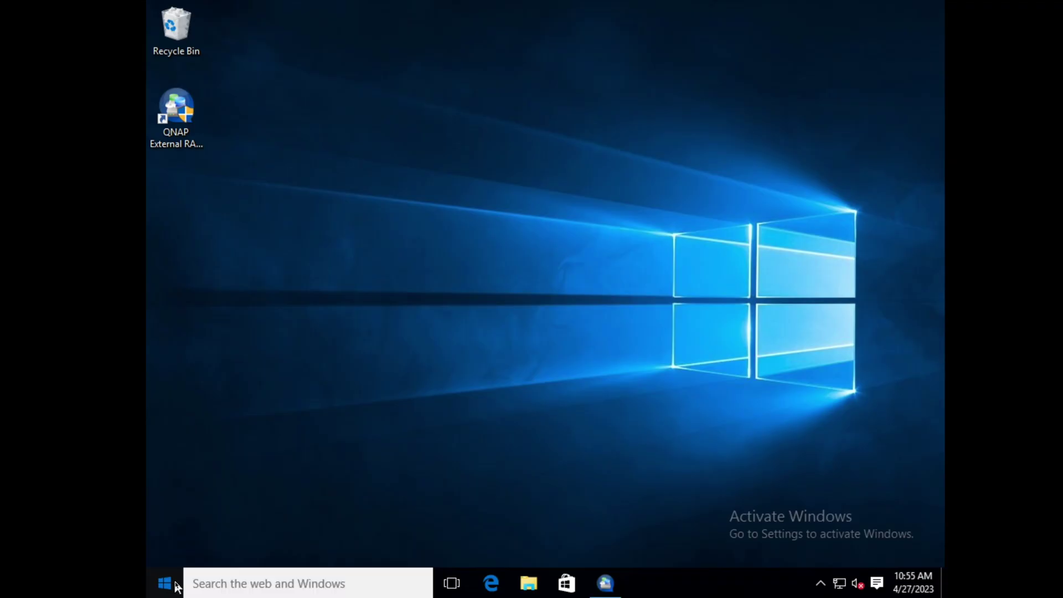
- Search 'disk management' from Start and initialize Disk 1 as GPT (GUID Partition Table)
{"action": "left_click", "coordinate": [164, 583]}
{"action": "type", "text": "dis"}
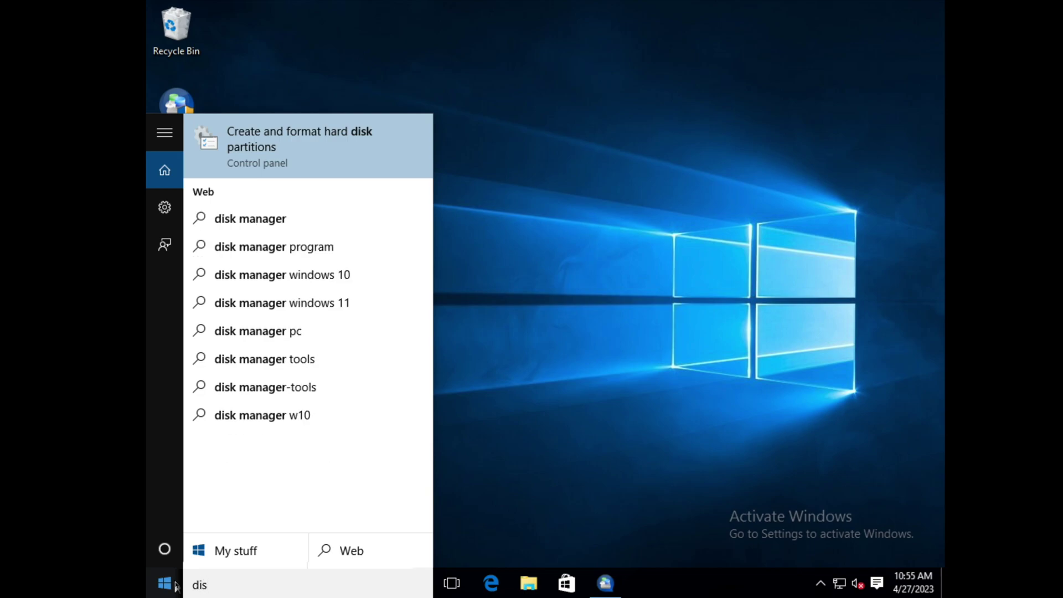
{"action": "type", "text": "k management"}
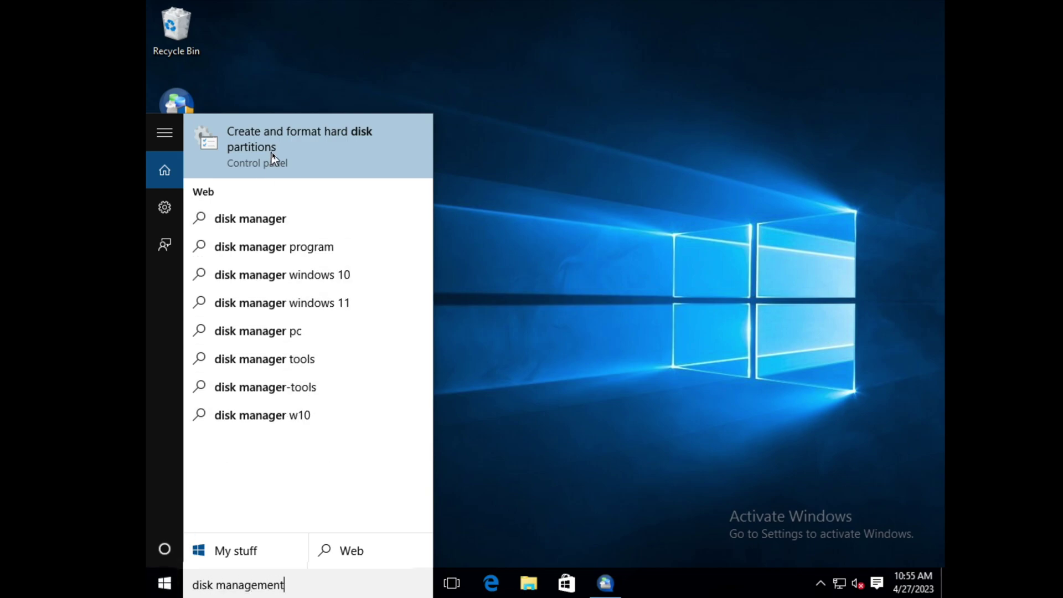
{"action": "left_click", "coordinate": [272, 158]}
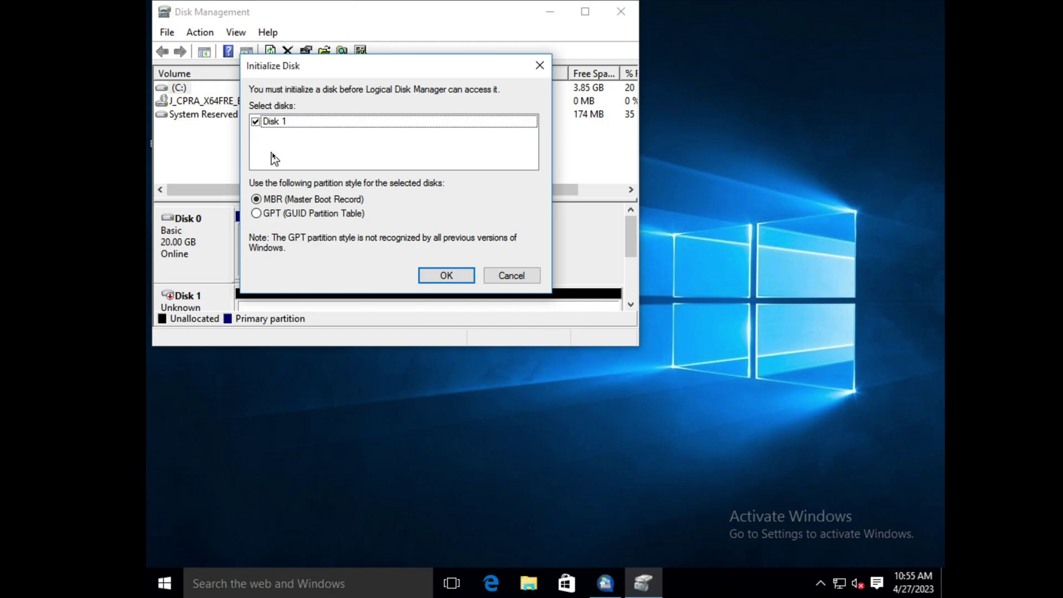
{"action": "left_click", "coordinate": [256, 214]}
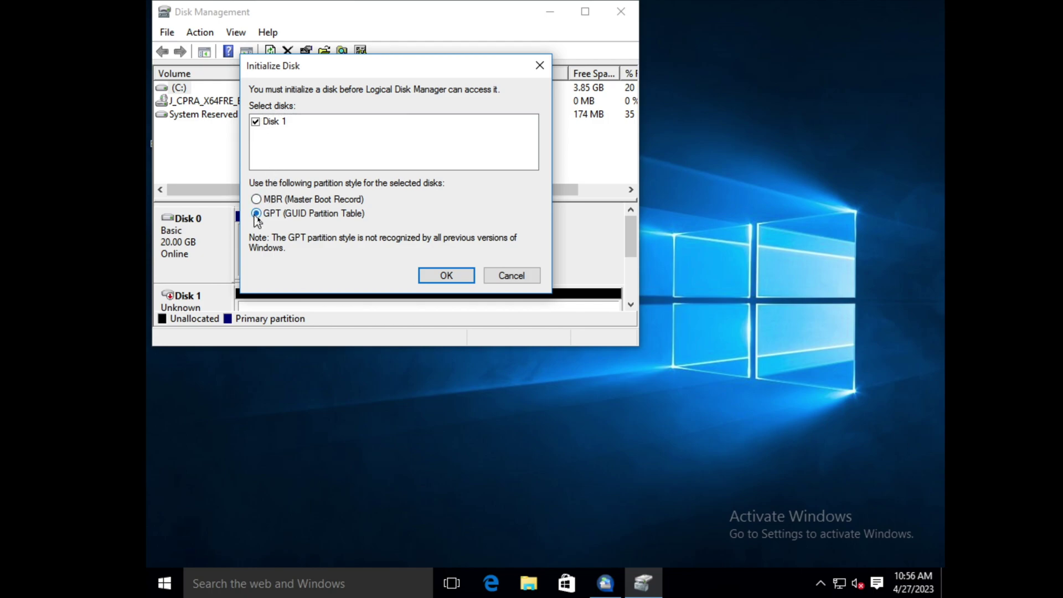
{"action": "left_click", "coordinate": [447, 276]}
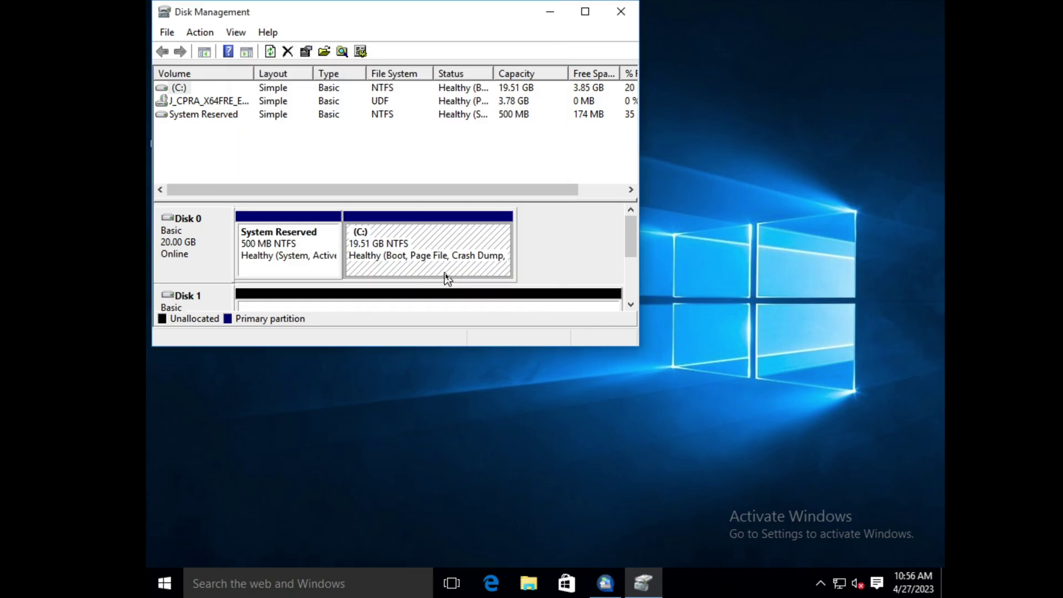
- Start a New Simple Volume on Disk 1's unallocated space, keeping the full 953694 MB size
{"action": "left_click_drag", "start_coordinate": [632, 244], "coordinate": [634, 265]}
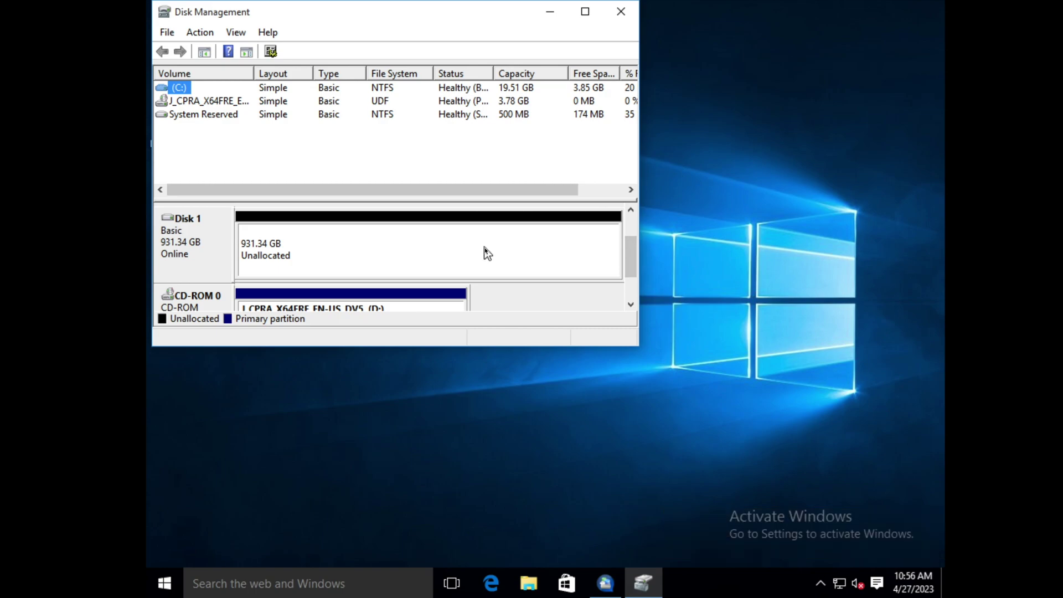
{"action": "left_click", "coordinate": [278, 260]}
{"action": "right_click", "coordinate": [279, 261]}
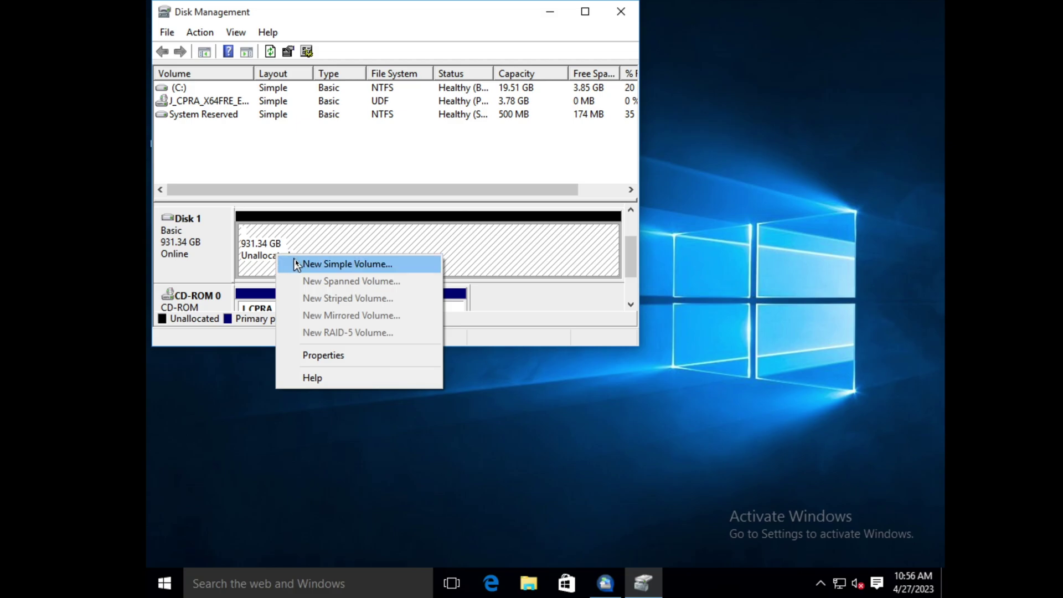
{"action": "left_click", "coordinate": [298, 264]}
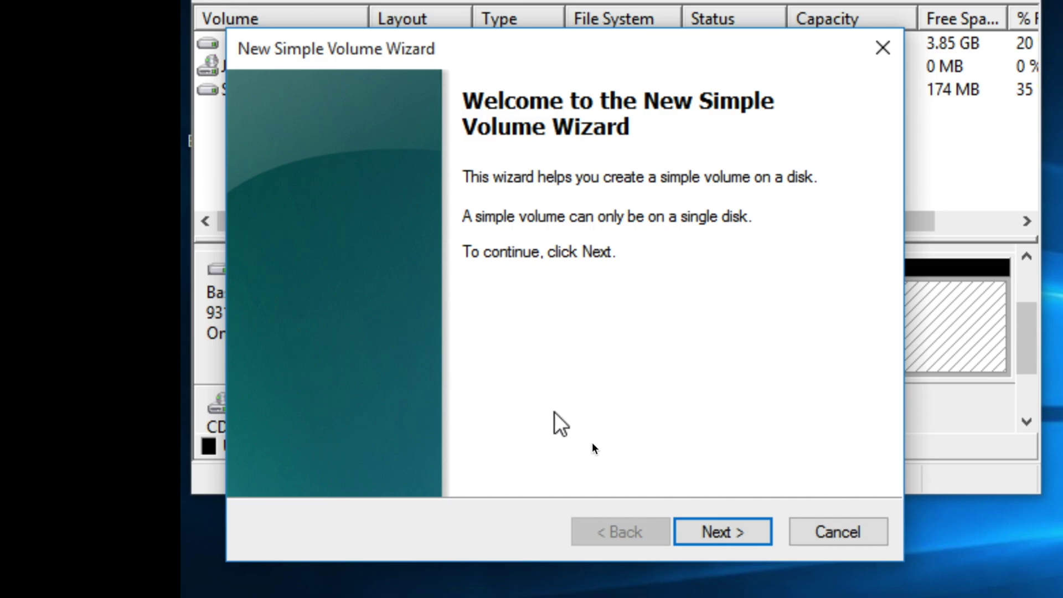
{"action": "left_click", "coordinate": [710, 533]}
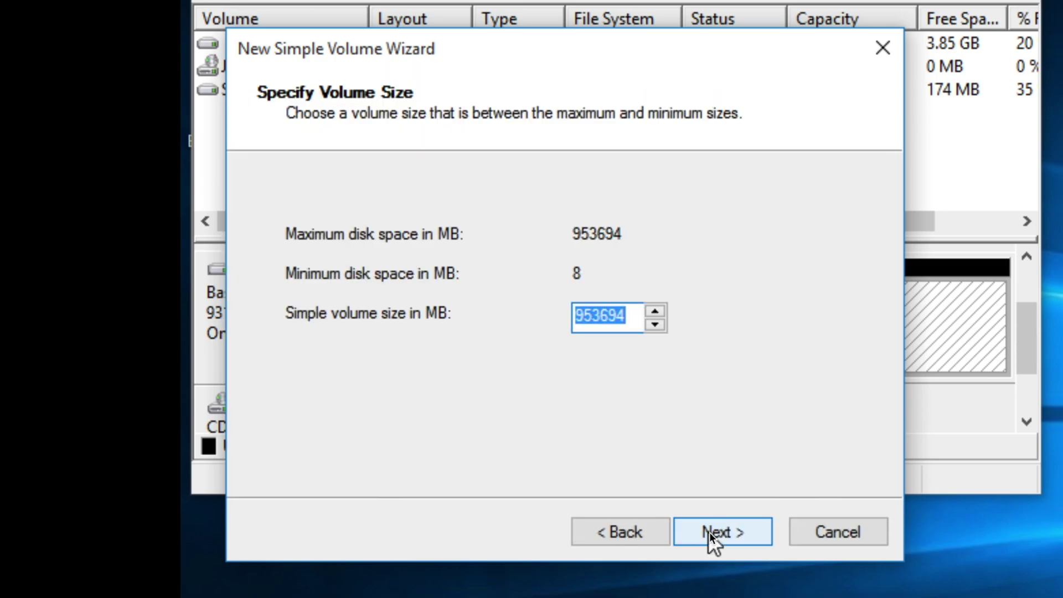
{"action": "left_click", "coordinate": [709, 533]}
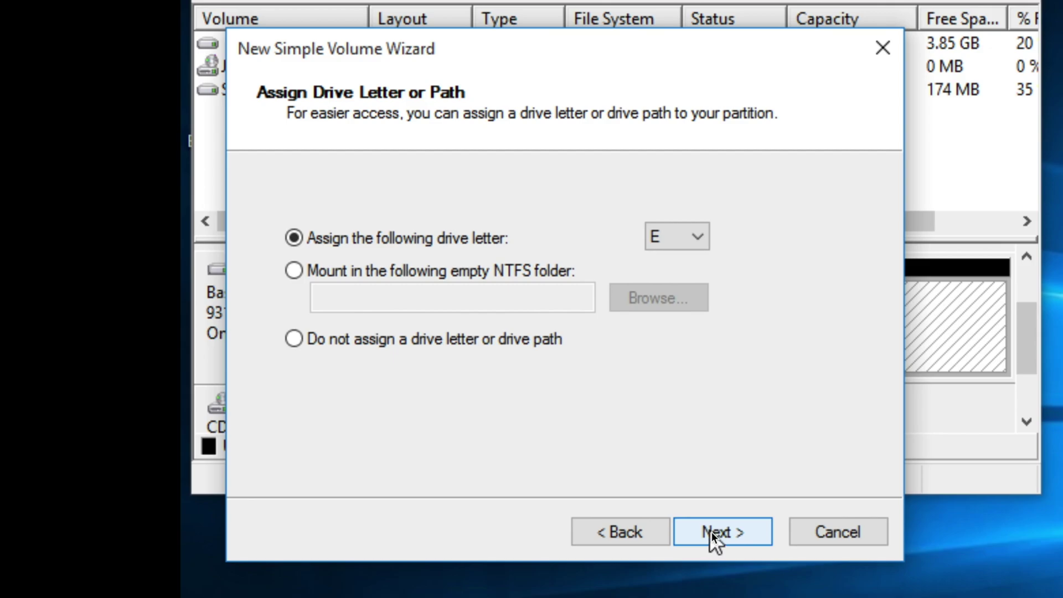
- Keep drive letter E, NTFS and Default allocation unit size, and label the volume TR-002
{"action": "left_click", "coordinate": [712, 532]}
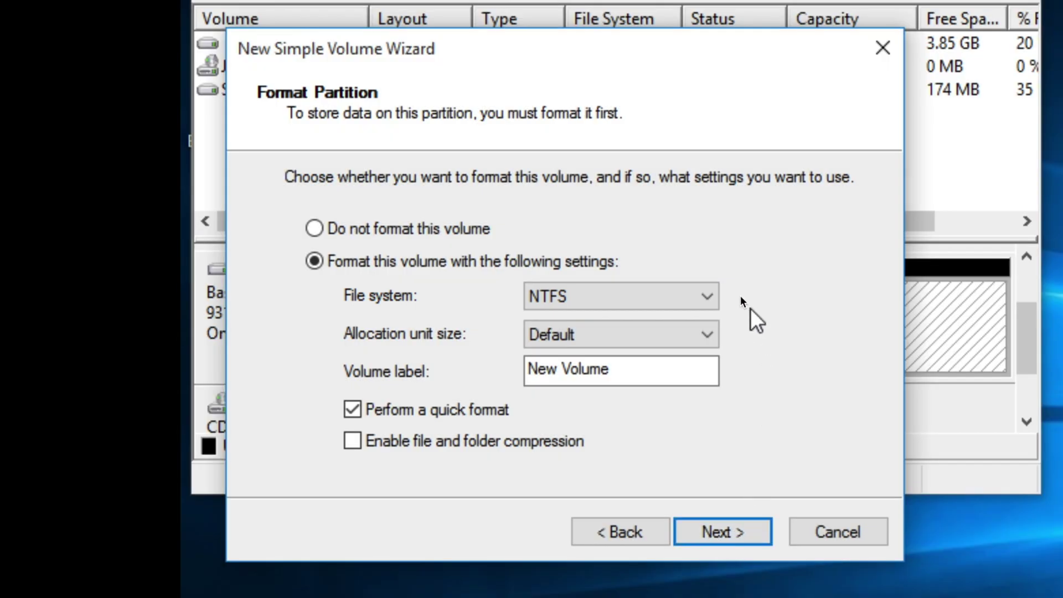
{"action": "left_click", "coordinate": [707, 297]}
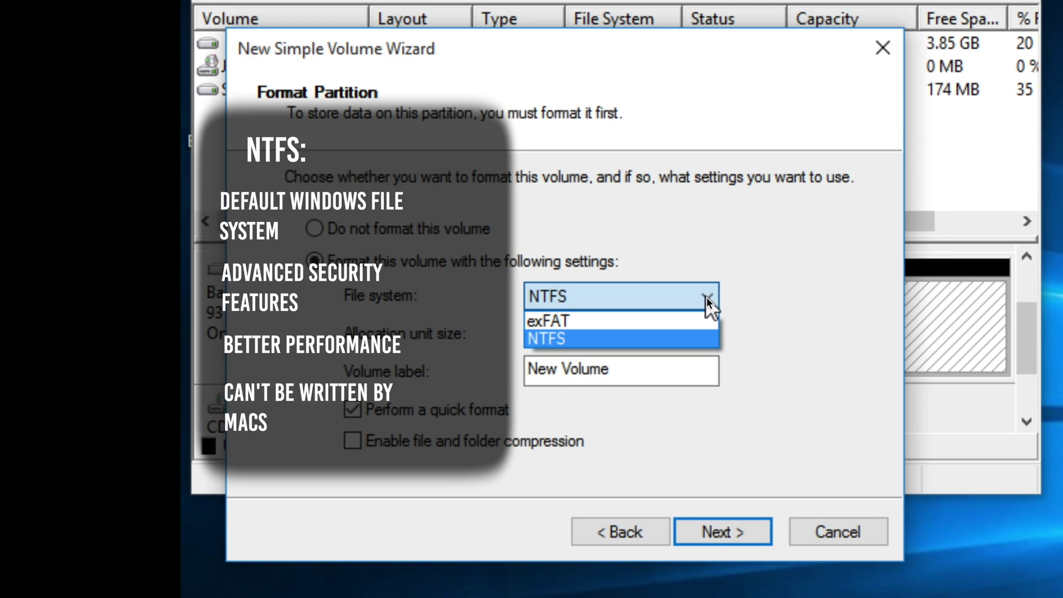
{"action": "left_click", "coordinate": [707, 297]}
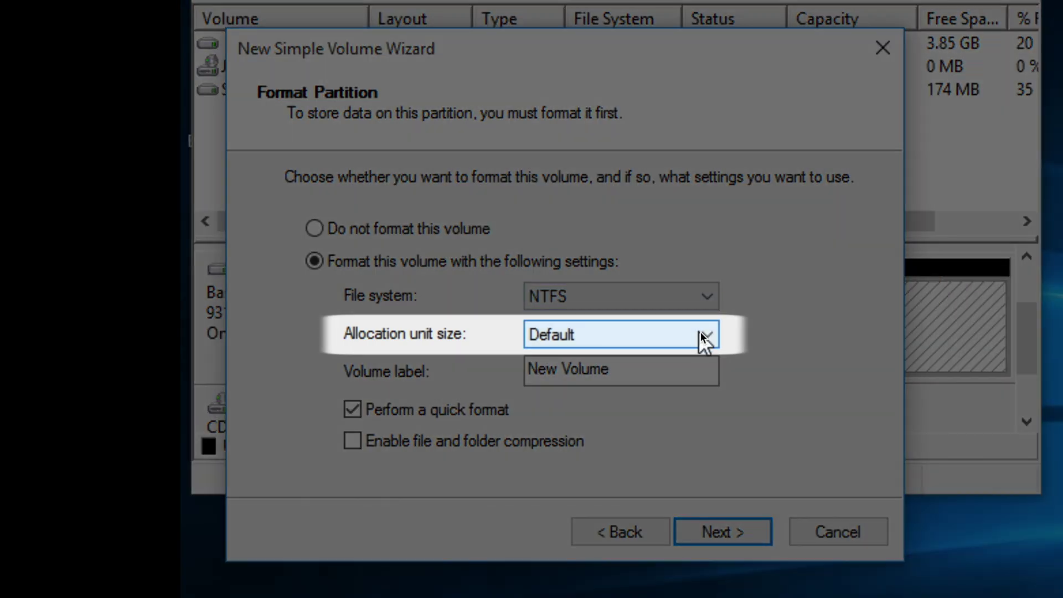
{"action": "left_click", "coordinate": [702, 339]}
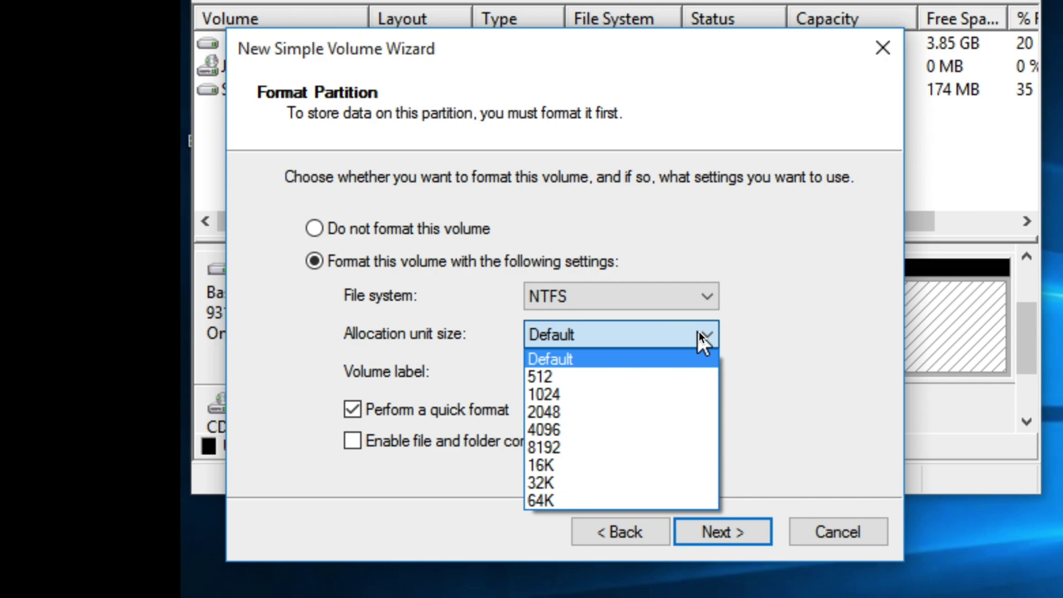
{"action": "left_click", "coordinate": [699, 331]}
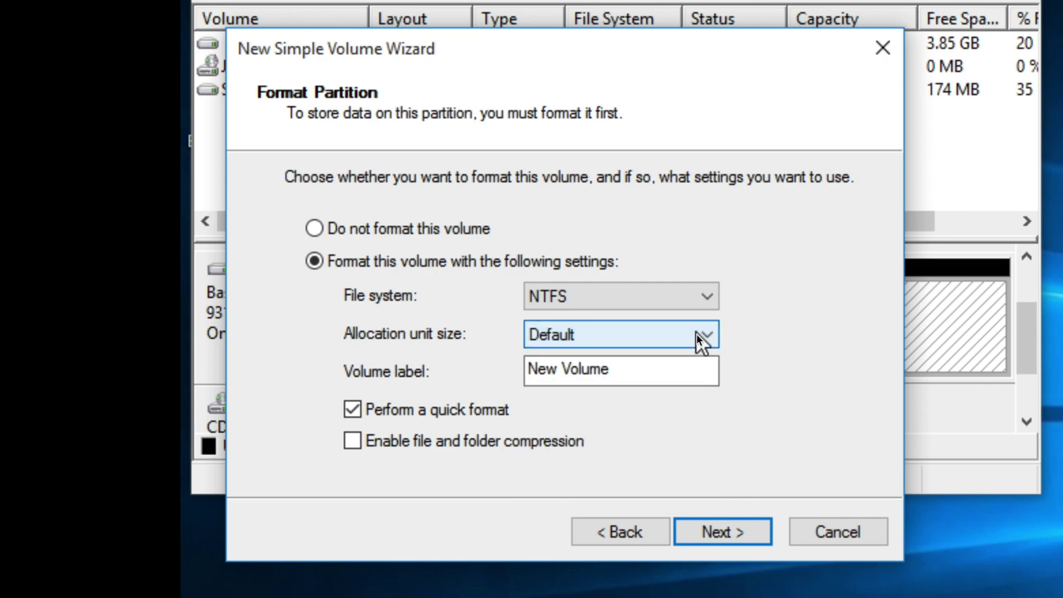
{"action": "left_click", "coordinate": [695, 367]}
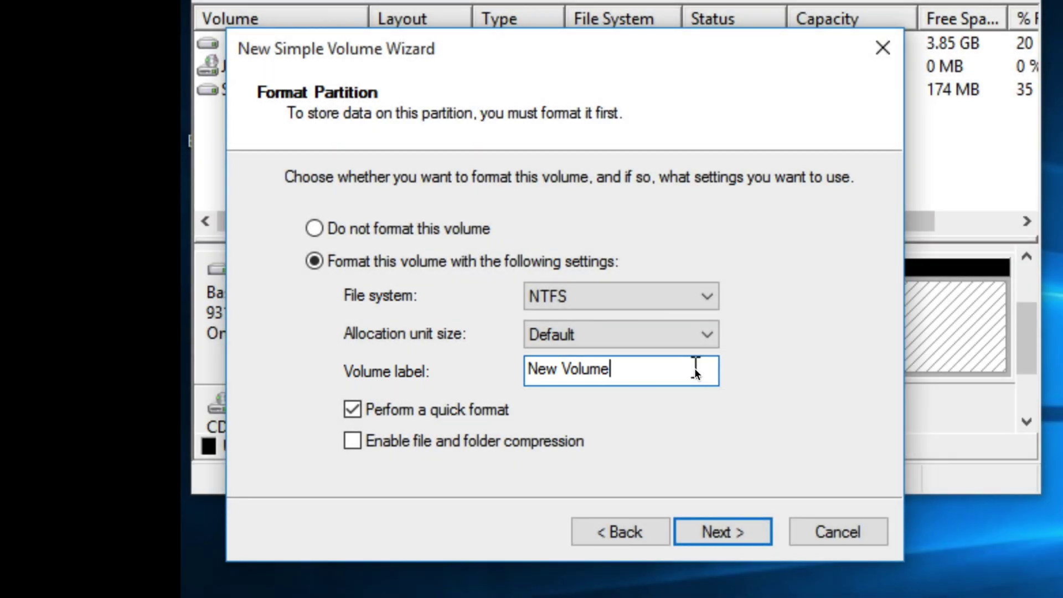
{"action": "left_click_drag", "start_coordinate": [695, 368], "coordinate": [570, 350]}
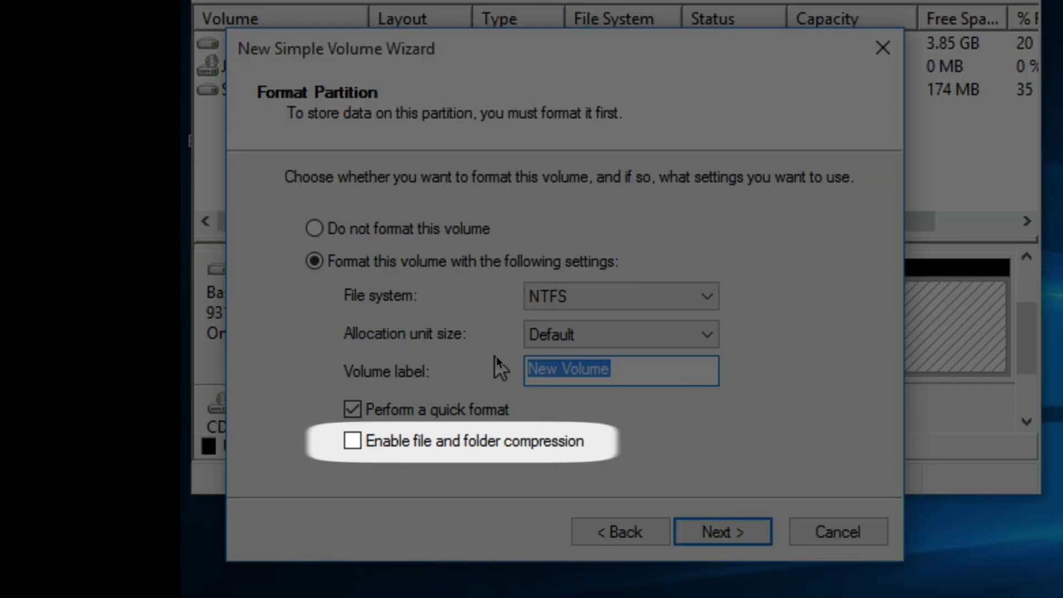
{"action": "type", "text": "TR-"}
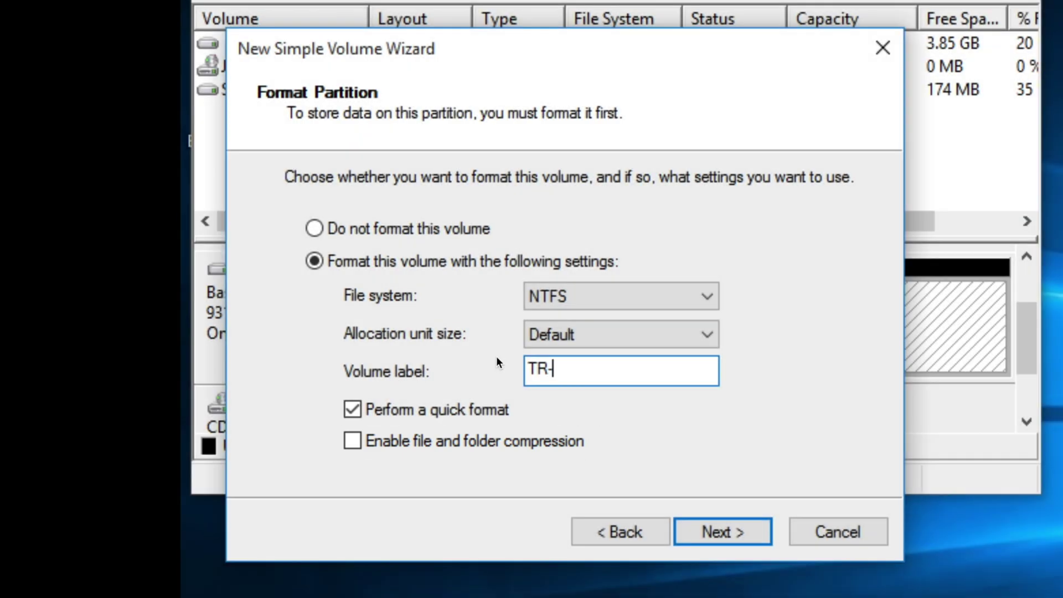
{"action": "type", "text": "002"}
- Finish the wizard to create the NTFS volume TR-002 (E:) and check it in File Explorer
{"action": "left_click", "coordinate": [710, 530]}
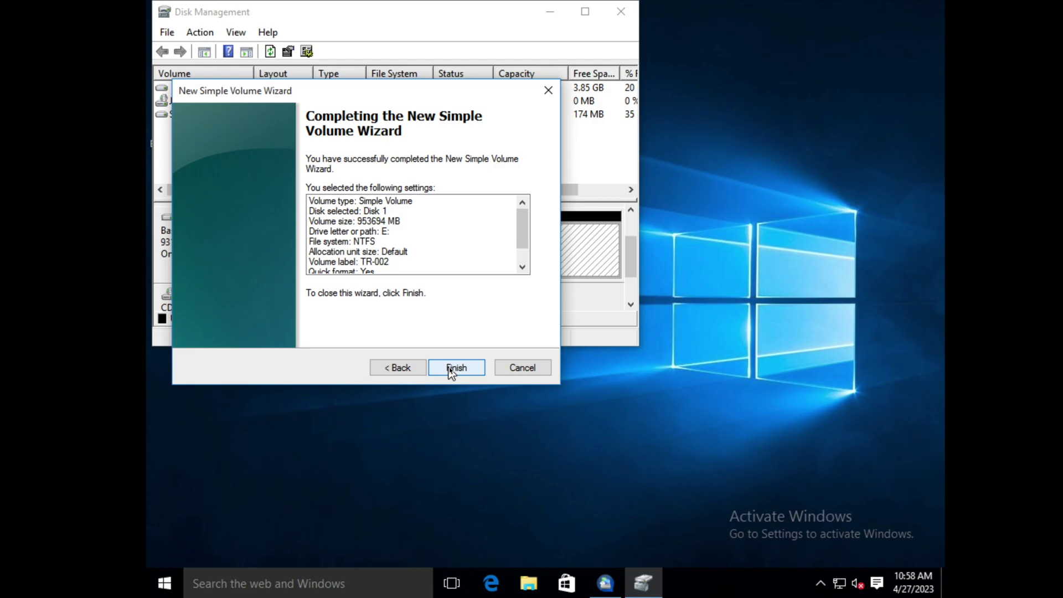
{"action": "left_click", "coordinate": [452, 370]}
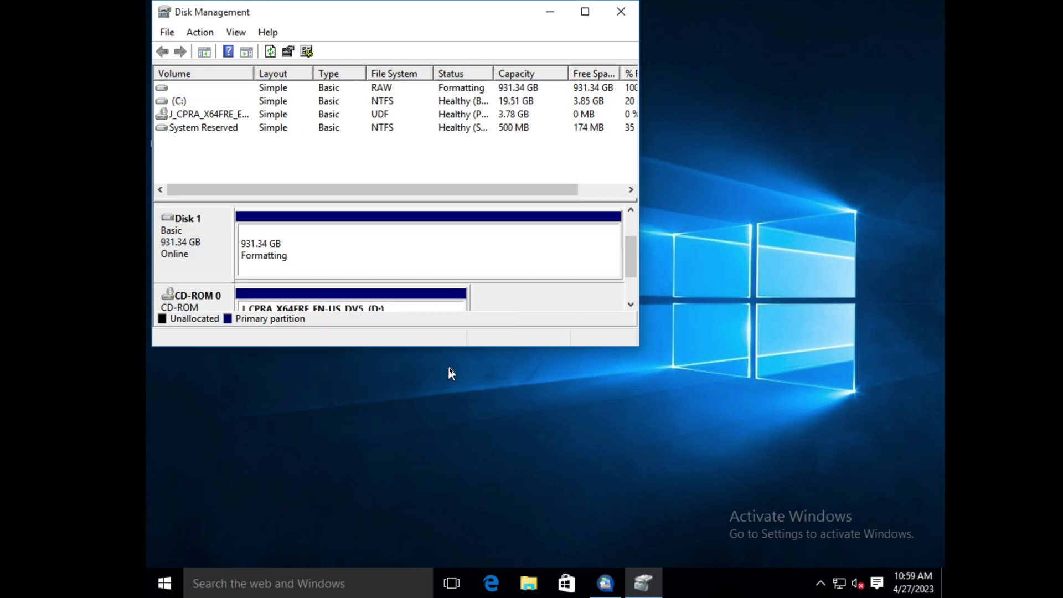
{"action": "left_click", "coordinate": [528, 583]}
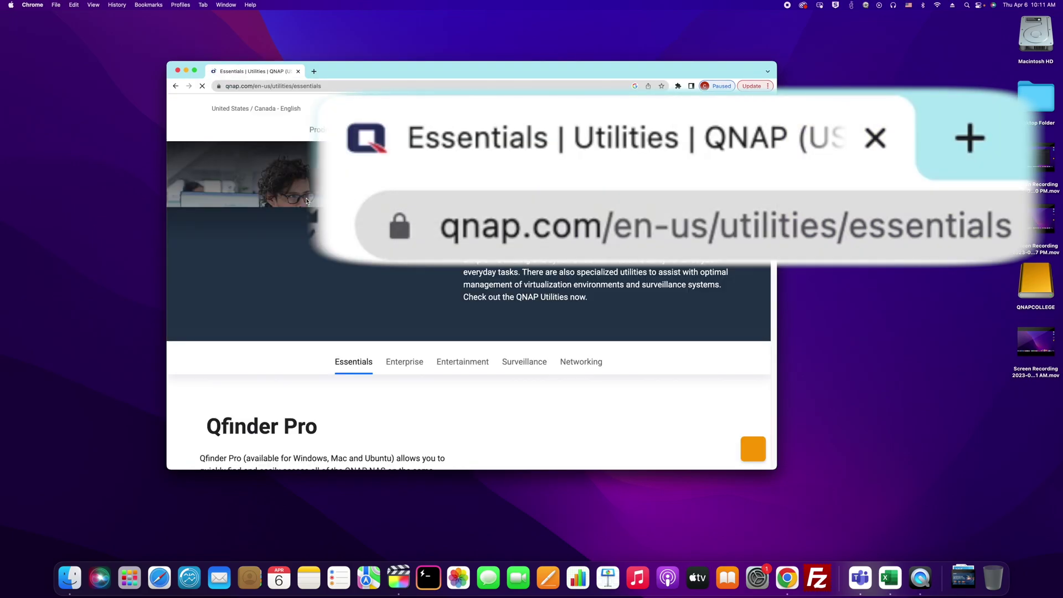
- Scroll the Essentials utilities page down to the QNAP External RAID Manager section
{"action": "scroll", "coordinate": [282, 220], "scroll_direction": "down", "scroll_amount": 20}
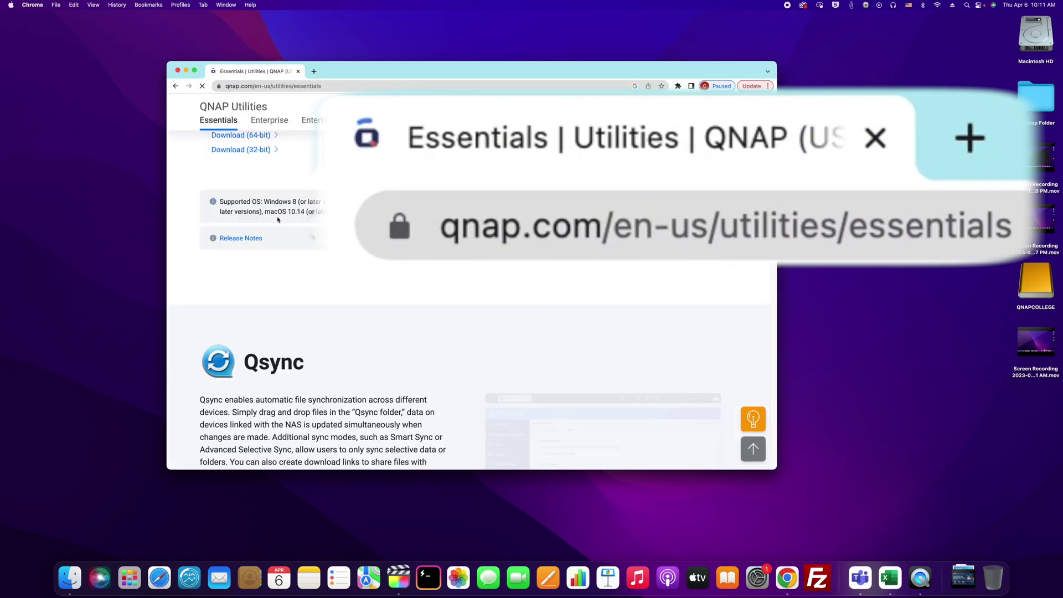
{"action": "scroll", "coordinate": [277, 219], "scroll_direction": "down", "scroll_amount": 10}
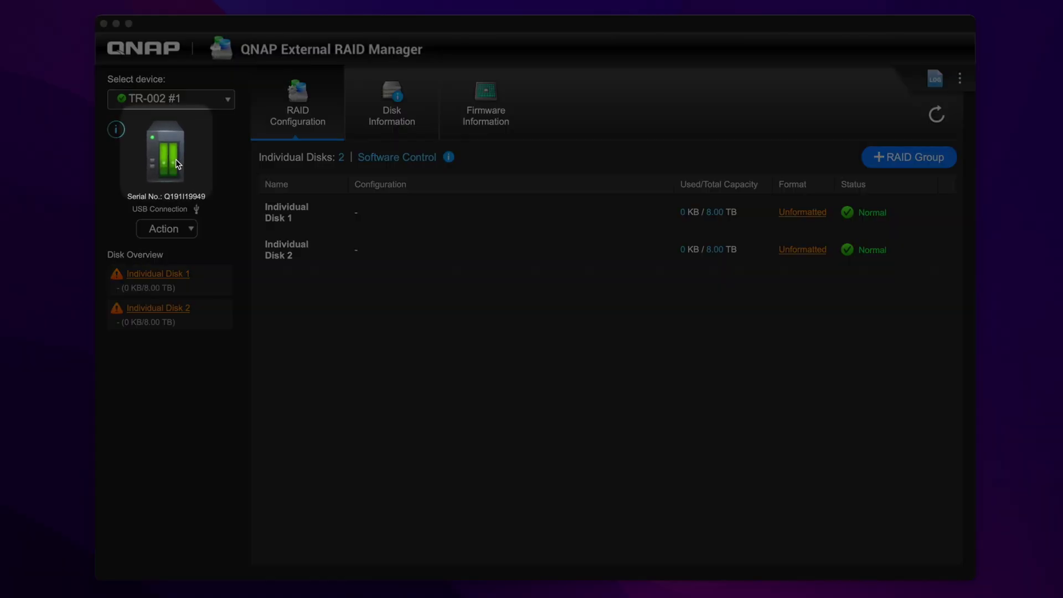
{"action": "left_click", "coordinate": [166, 166]}
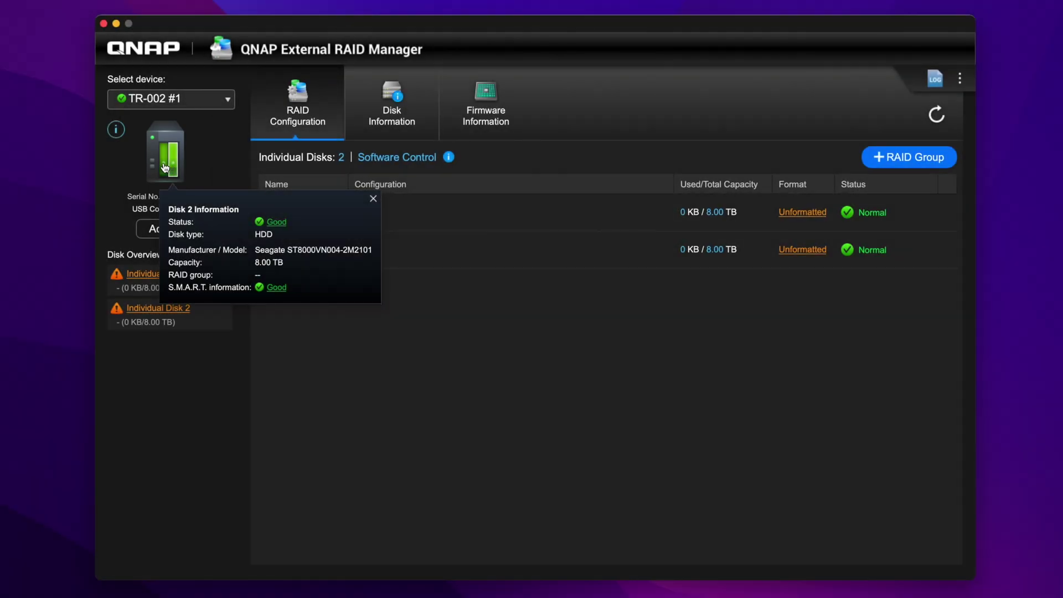
{"action": "left_click", "coordinate": [164, 167]}
{"action": "left_click", "coordinate": [163, 168]}
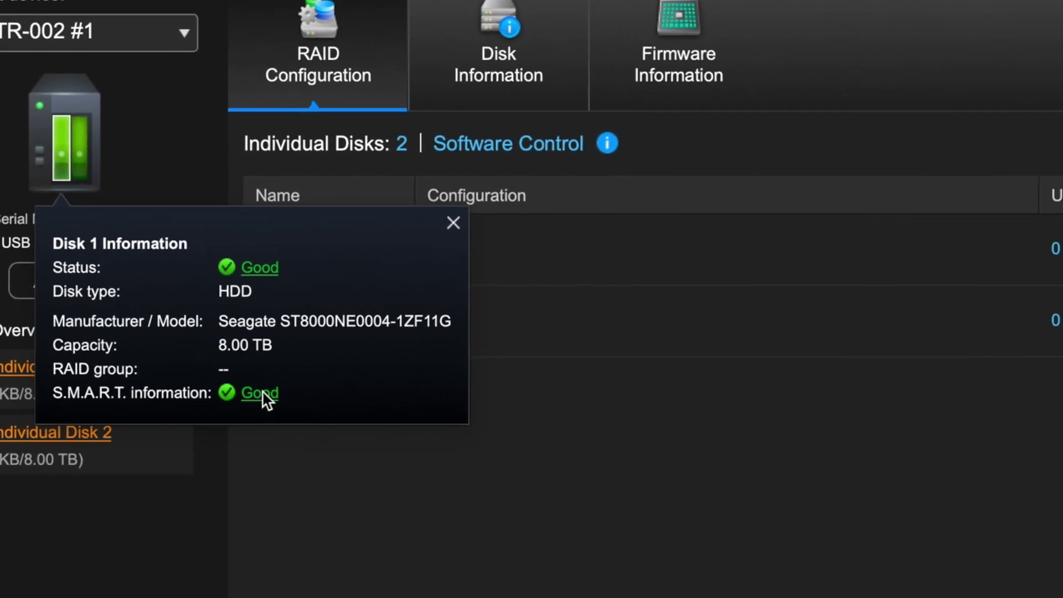
{"action": "left_click", "coordinate": [390, 488]}
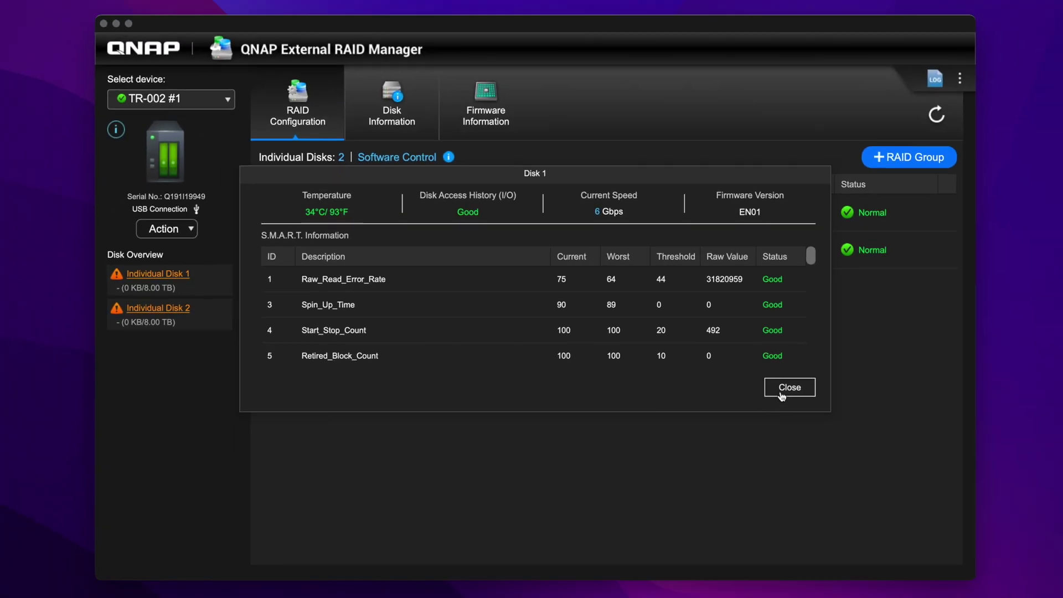
{"action": "left_click", "coordinate": [782, 390]}
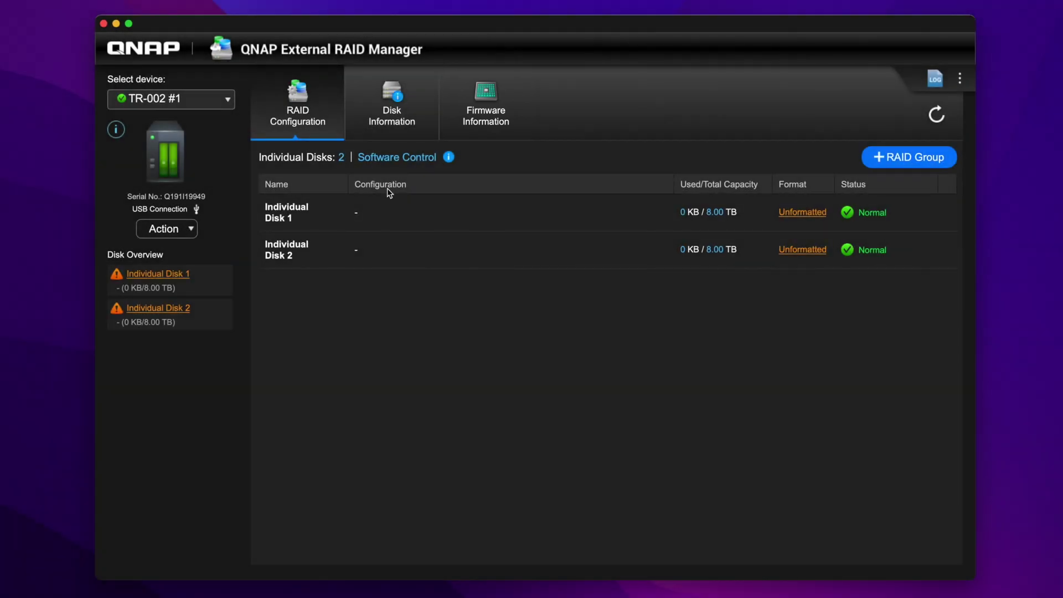
- Start a new RAID 1 group and include Disk 1 and Disk 2
{"action": "left_click", "coordinate": [893, 160]}
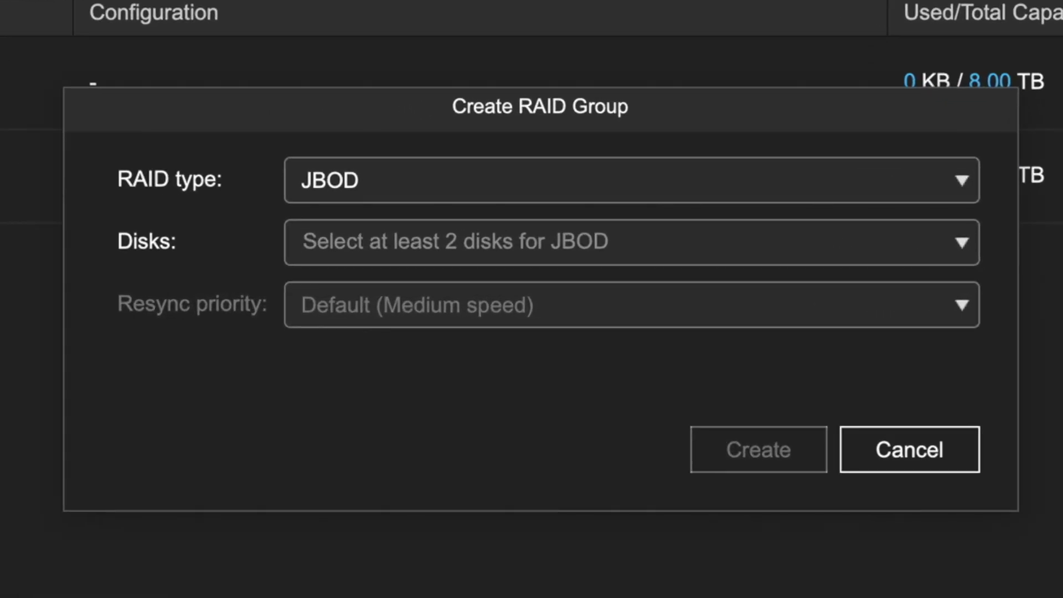
{"action": "left_click", "coordinate": [918, 172]}
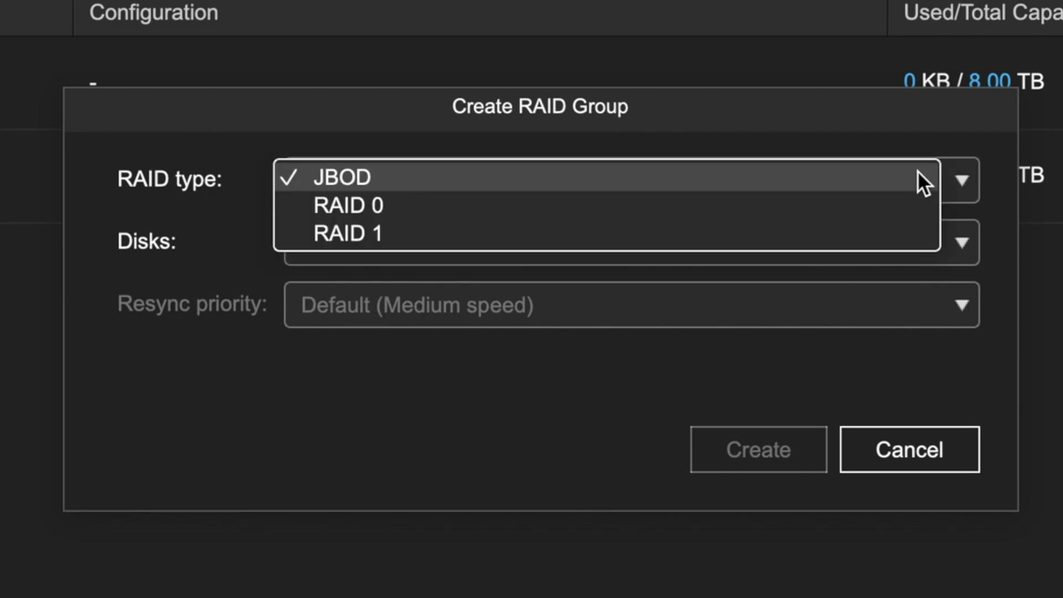
{"action": "left_click", "coordinate": [780, 232]}
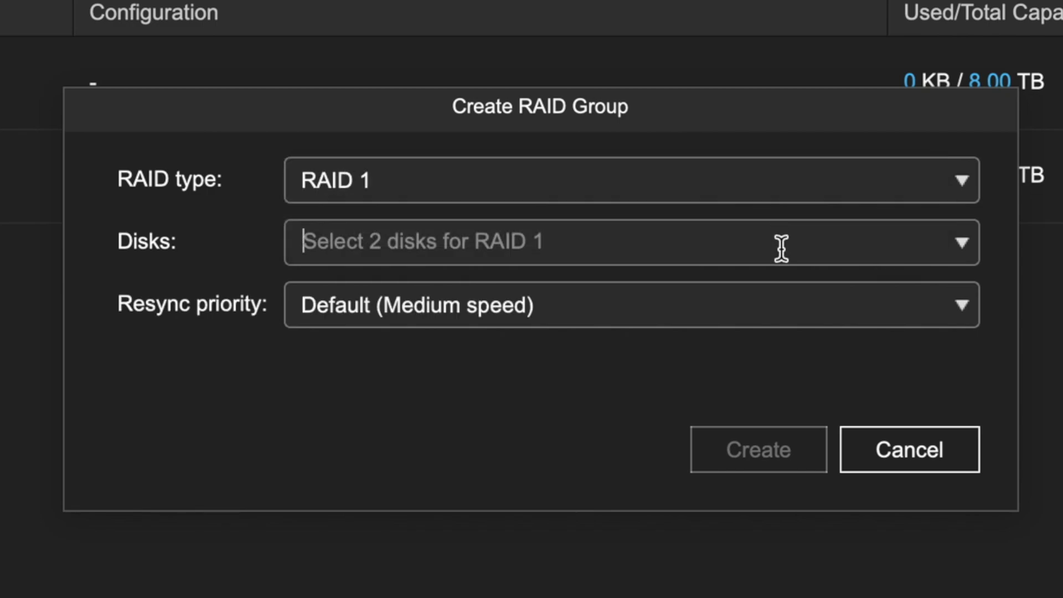
{"action": "left_click", "coordinate": [964, 244]}
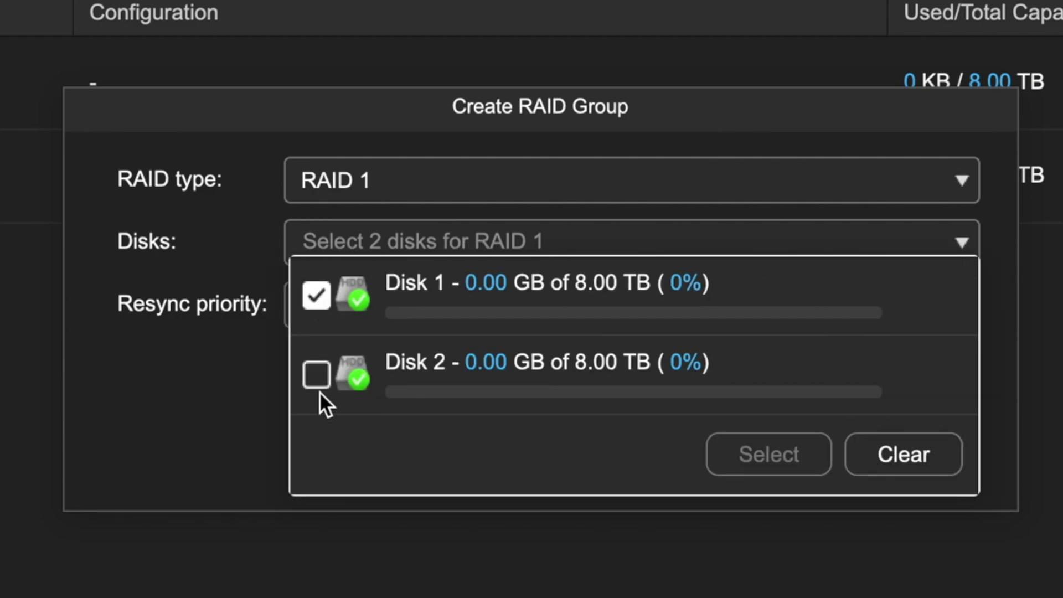
{"action": "left_click", "coordinate": [320, 377]}
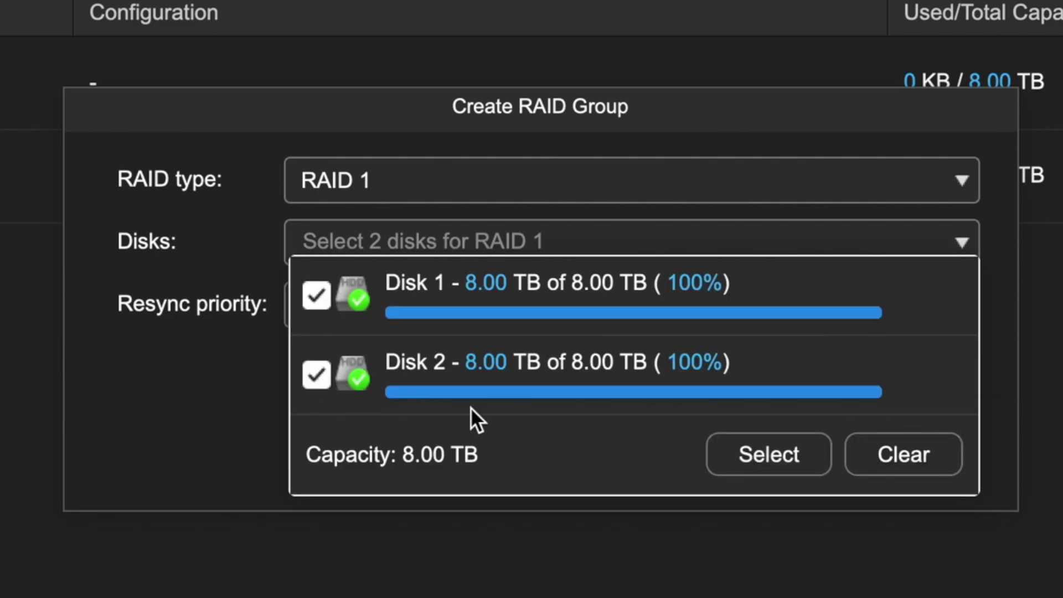
{"action": "left_click", "coordinate": [757, 453]}
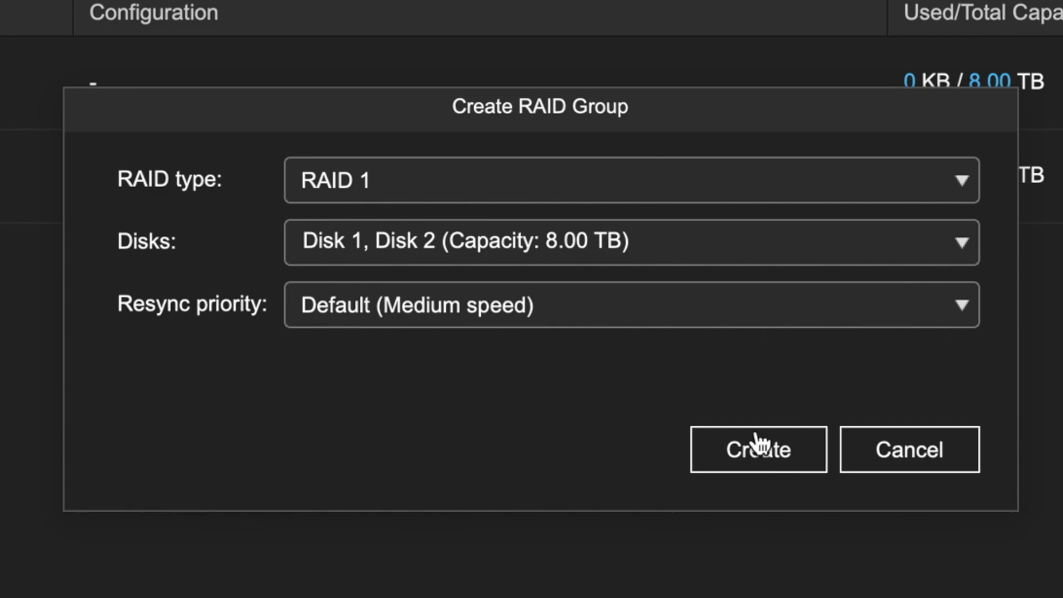
- Keep Default (Medium speed) resync priority and create the RAID 1 group
{"action": "left_click", "coordinate": [759, 313]}
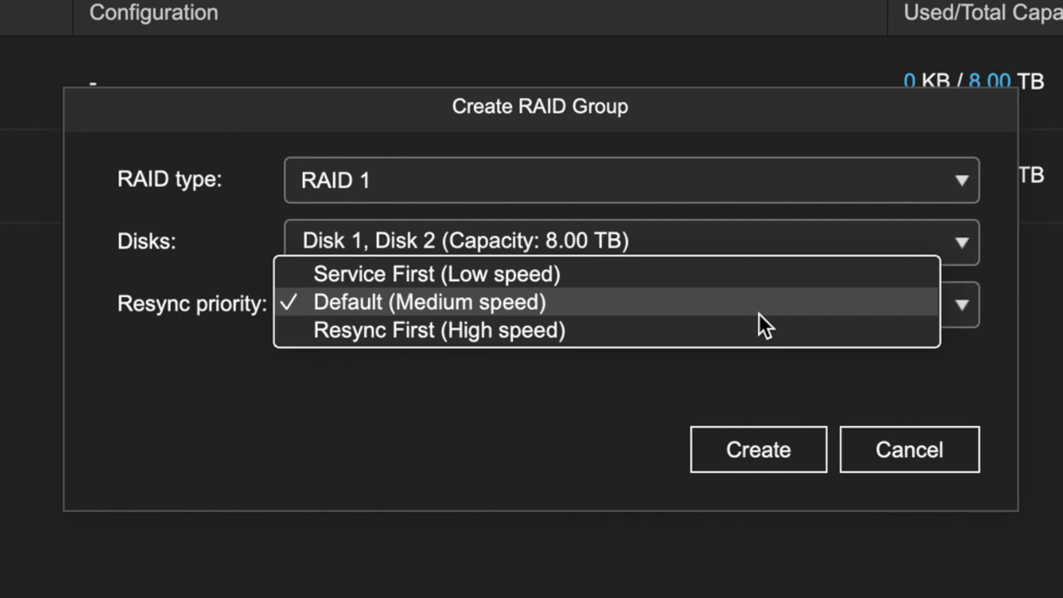
{"action": "left_click", "coordinate": [759, 314]}
{"action": "left_click", "coordinate": [747, 451]}
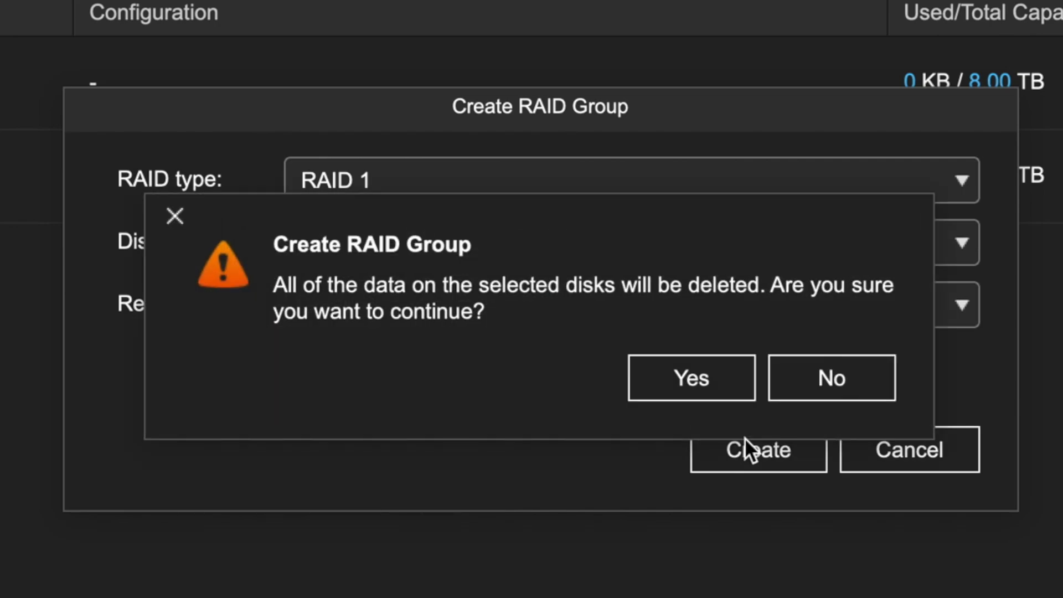
- Confirm erasing both disks, dismiss the format notice, and open formatting guidance for RAID Group 1
{"action": "left_click", "coordinate": [737, 395]}
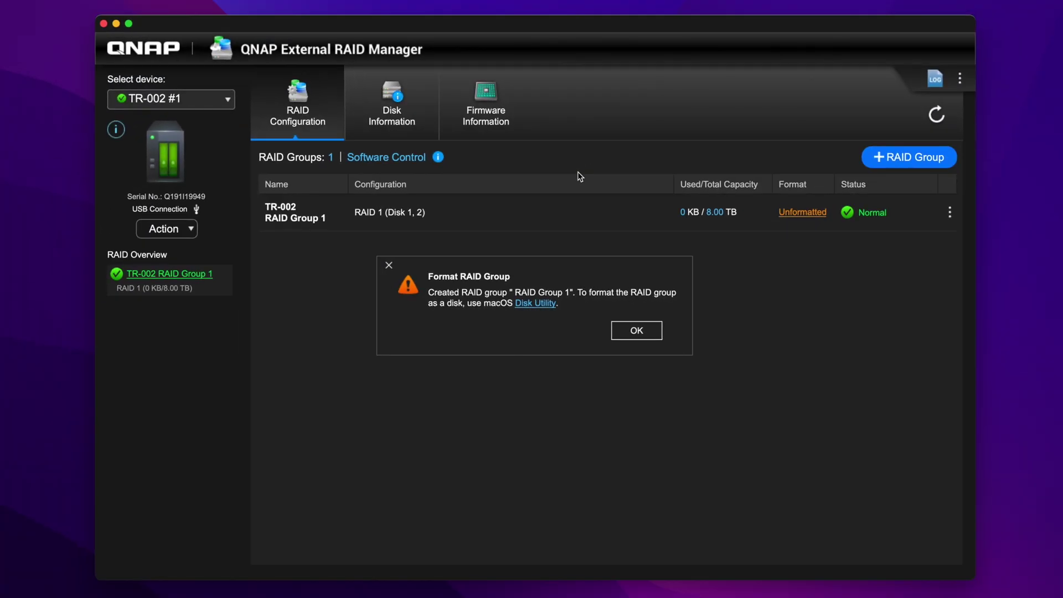
{"action": "left_click", "coordinate": [636, 336]}
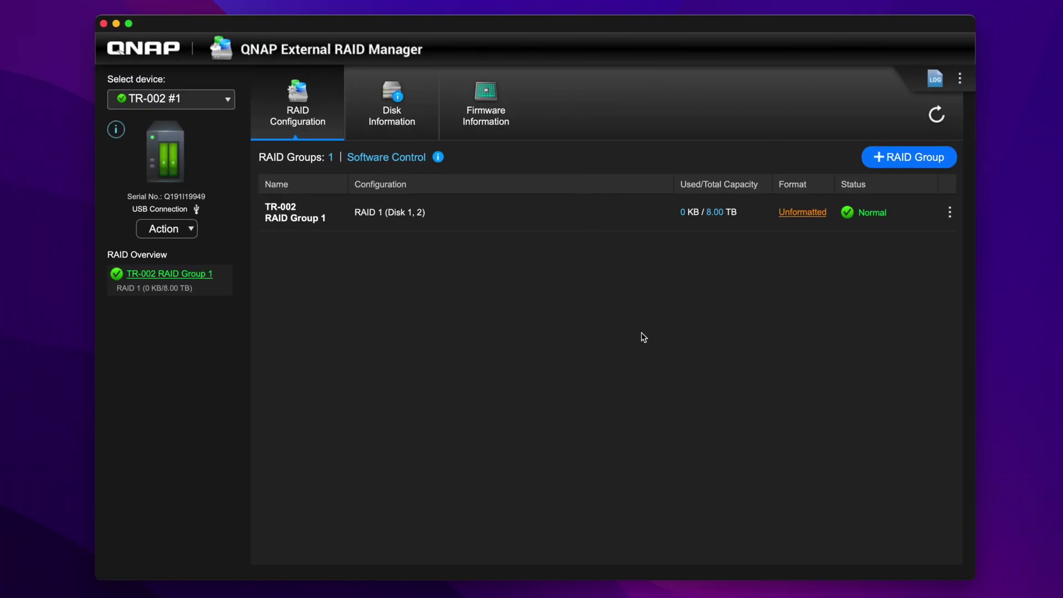
{"action": "left_click", "coordinate": [800, 213]}
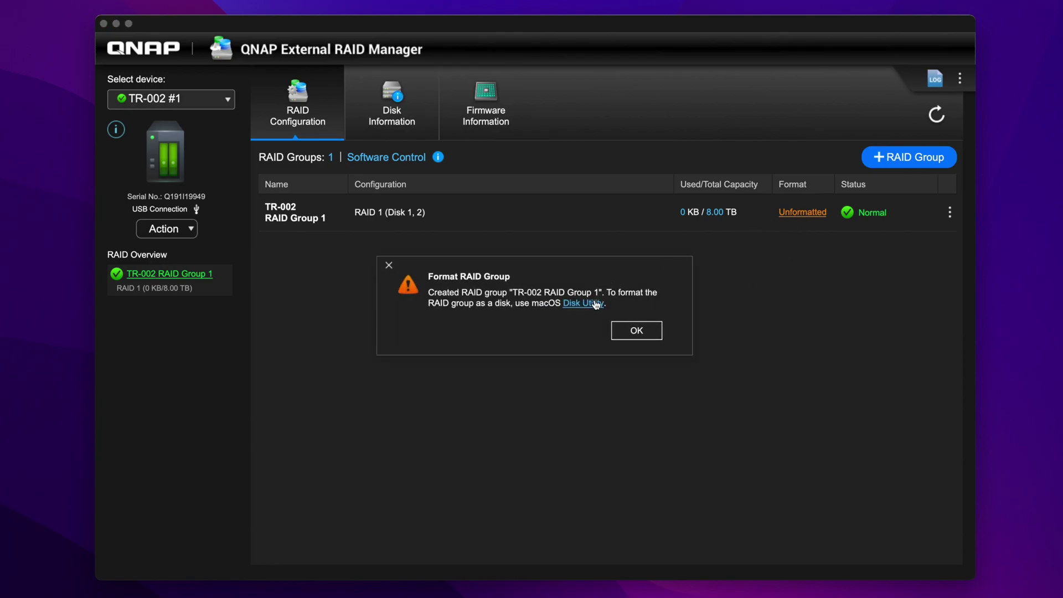
- Open Disk Utility and erase the RAID as APFS volume QNAPCollege with GUID Partition Map
{"action": "left_click", "coordinate": [596, 305]}
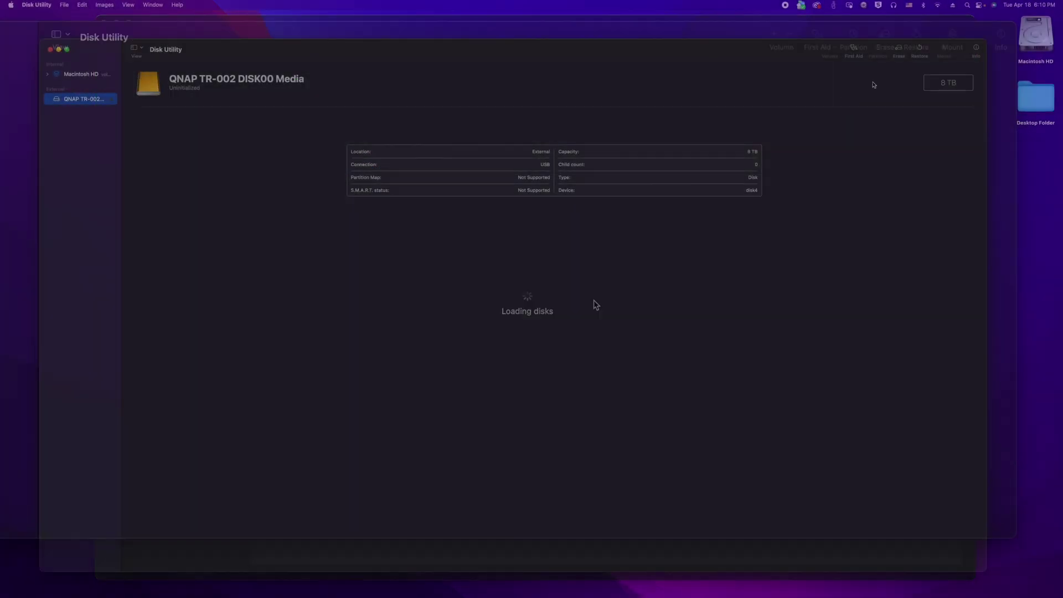
{"action": "left_click", "coordinate": [899, 50]}
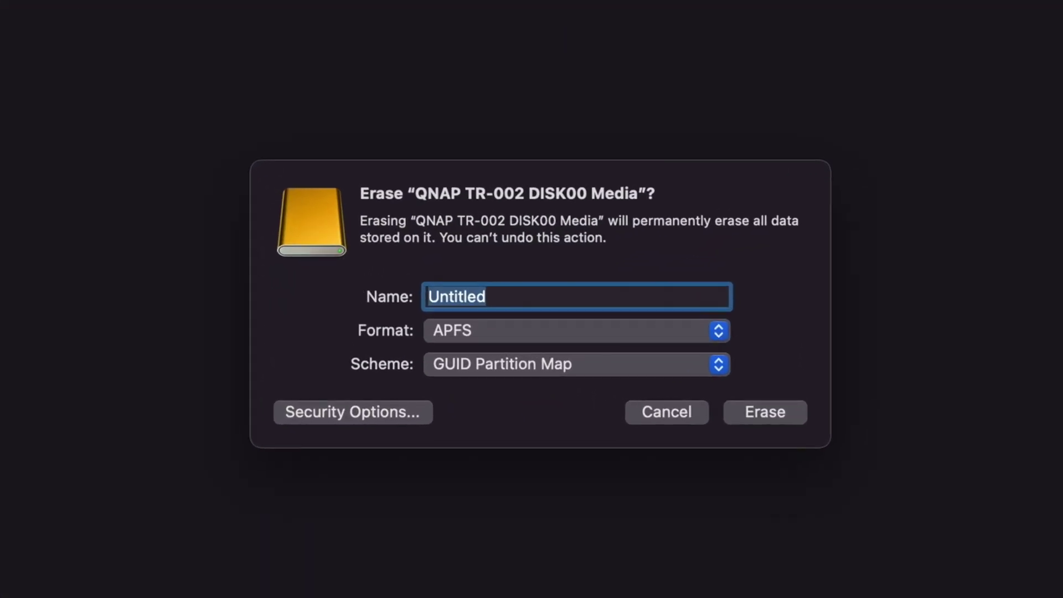
{"action": "type", "text": "QNAPCollege"}
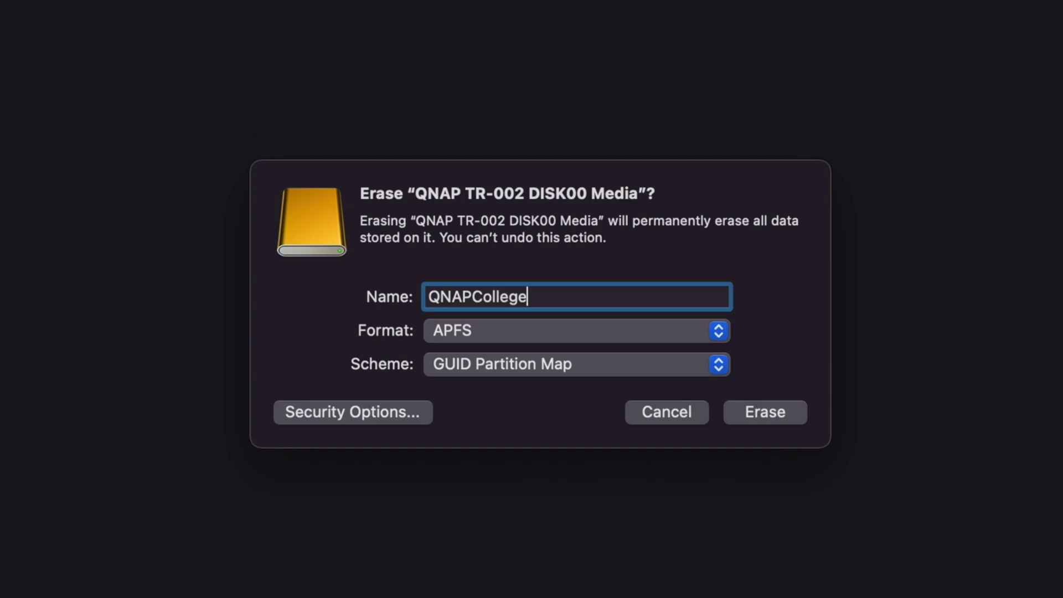
{"action": "left_click", "coordinate": [716, 332]}
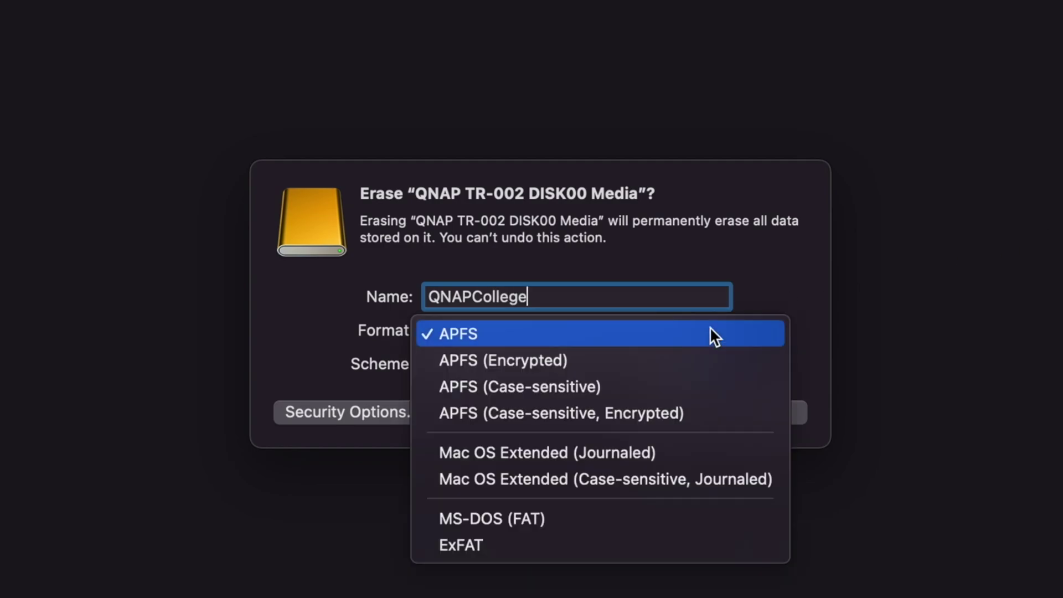
{"action": "left_click", "coordinate": [710, 331]}
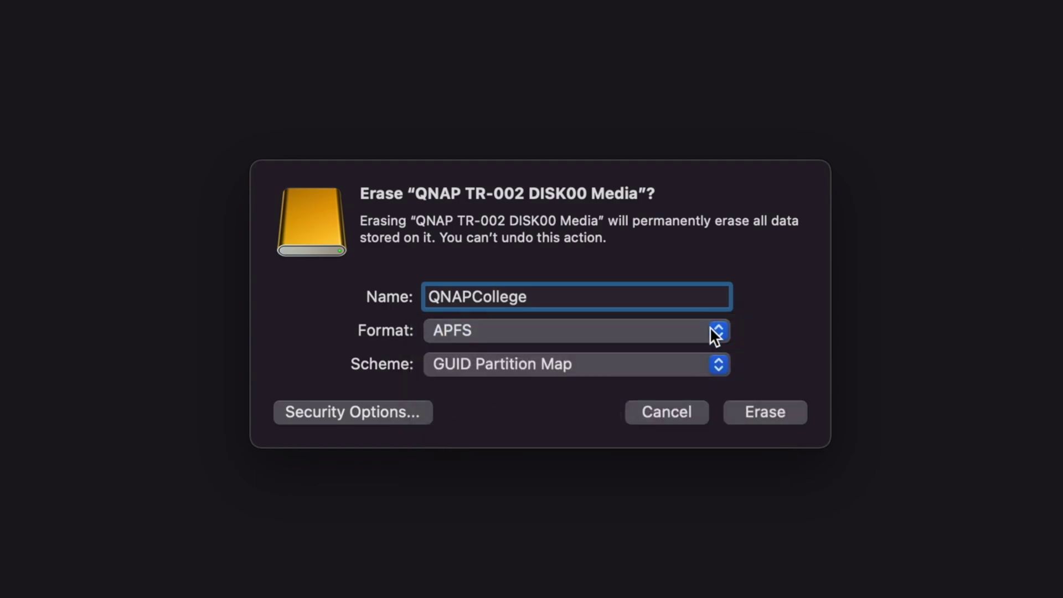
{"action": "left_click", "coordinate": [717, 364]}
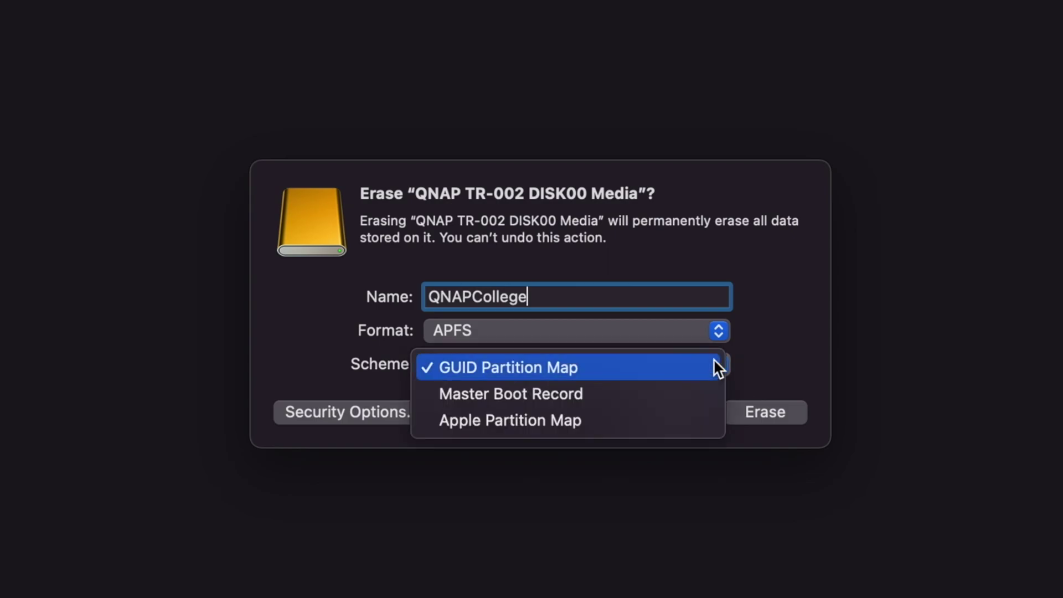
{"action": "left_click", "coordinate": [715, 366]}
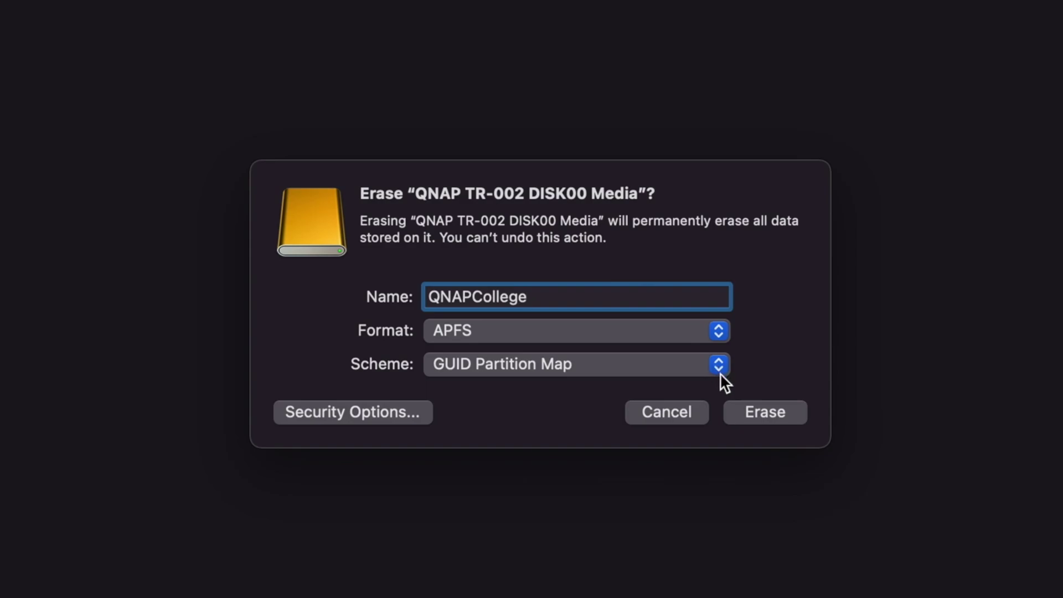
{"action": "left_click", "coordinate": [749, 410]}
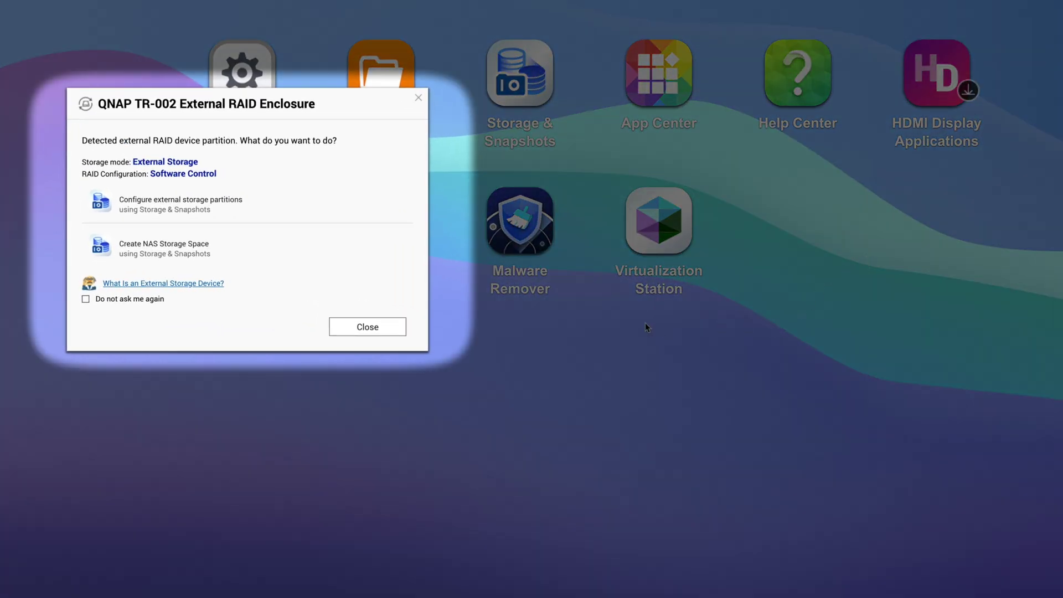
- Set up the TR-002 enclosure as NAS storage space and start a new storage pool
{"action": "left_click", "coordinate": [145, 249]}
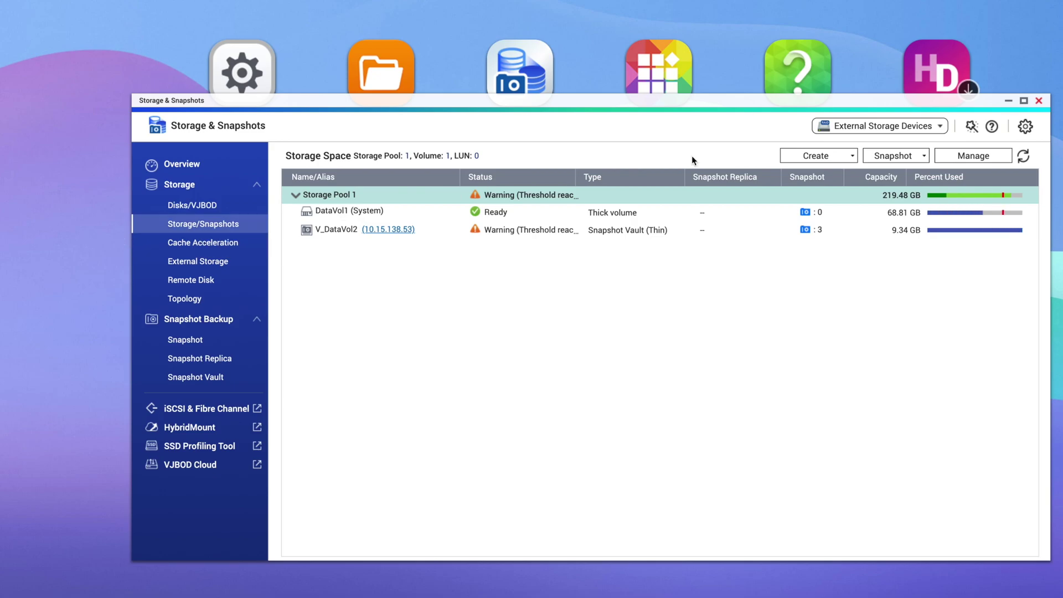
{"action": "left_click", "coordinate": [804, 156]}
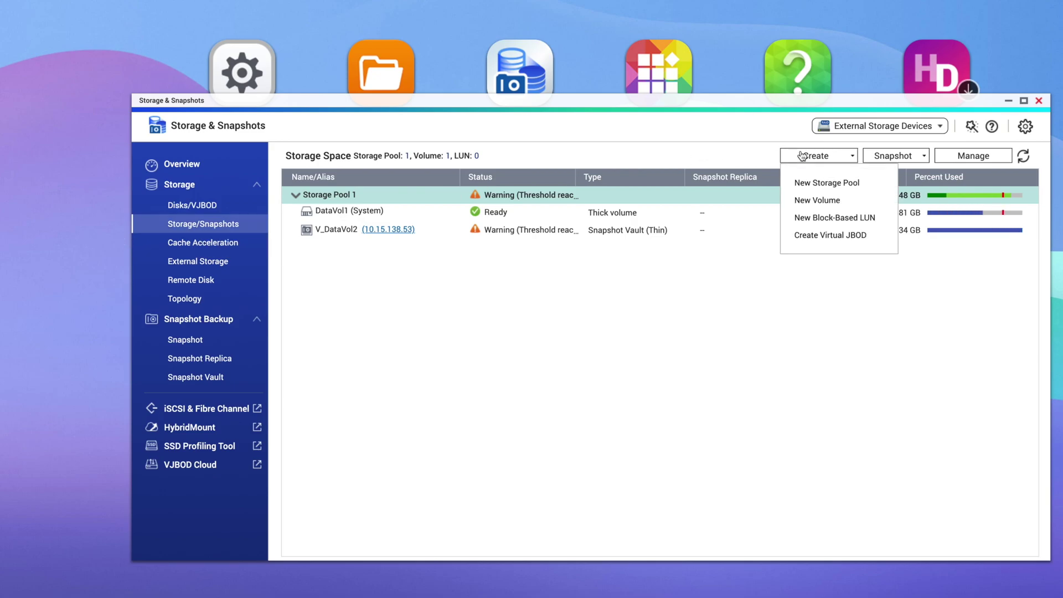
{"action": "left_click", "coordinate": [825, 180]}
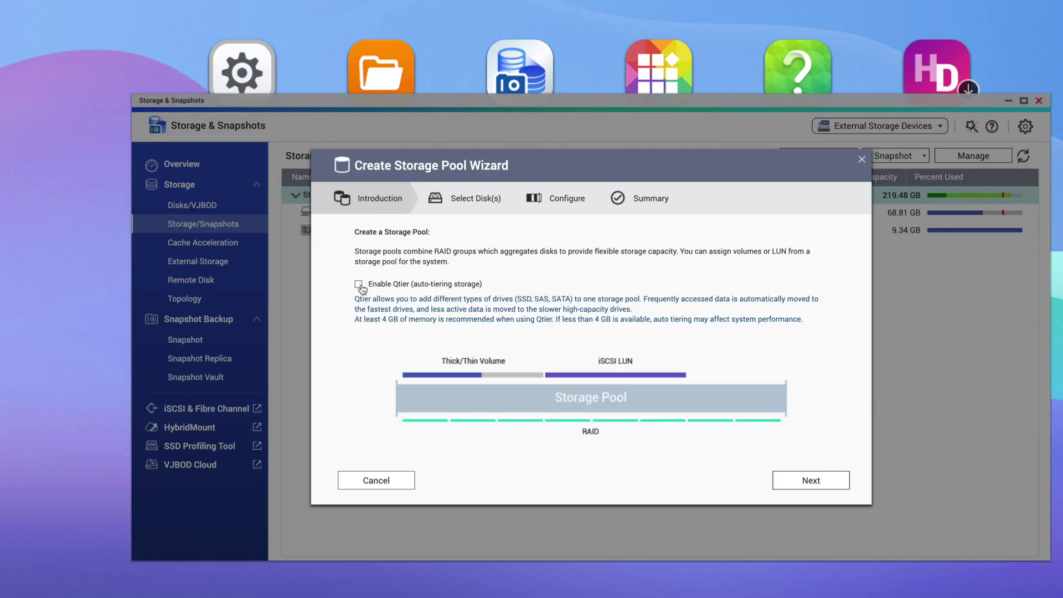
- Step through the pool wizard keeping the current RAID type, create it, and enter the admin password
{"action": "left_click", "coordinate": [791, 487]}
{"action": "left_click", "coordinate": [448, 350]}
{"action": "left_click", "coordinate": [438, 365]}
{"action": "left_click", "coordinate": [842, 480]}
{"action": "left_click", "coordinate": [842, 479]}
{"action": "left_click", "coordinate": [812, 480]}
{"action": "type", "text": "****"}
{"action": "key", "text": "BackSpace"}
{"action": "key", "text": "BackSpace"}
{"action": "key", "text": "BackSpace"}
{"action": "key", "text": "BackSpace"}
- Confirm erasing the enclosure with the admin password, then begin a new volume on Storage Pool 2
{"action": "type", "text": "********"}
{"action": "left_click", "coordinate": [584, 393]}
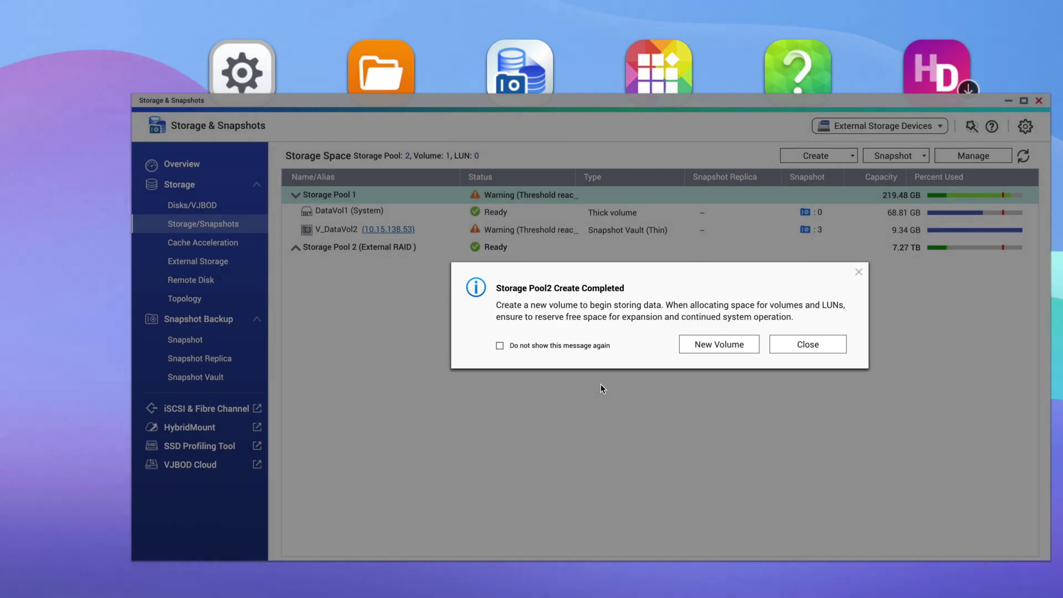
{"action": "left_click", "coordinate": [719, 344]}
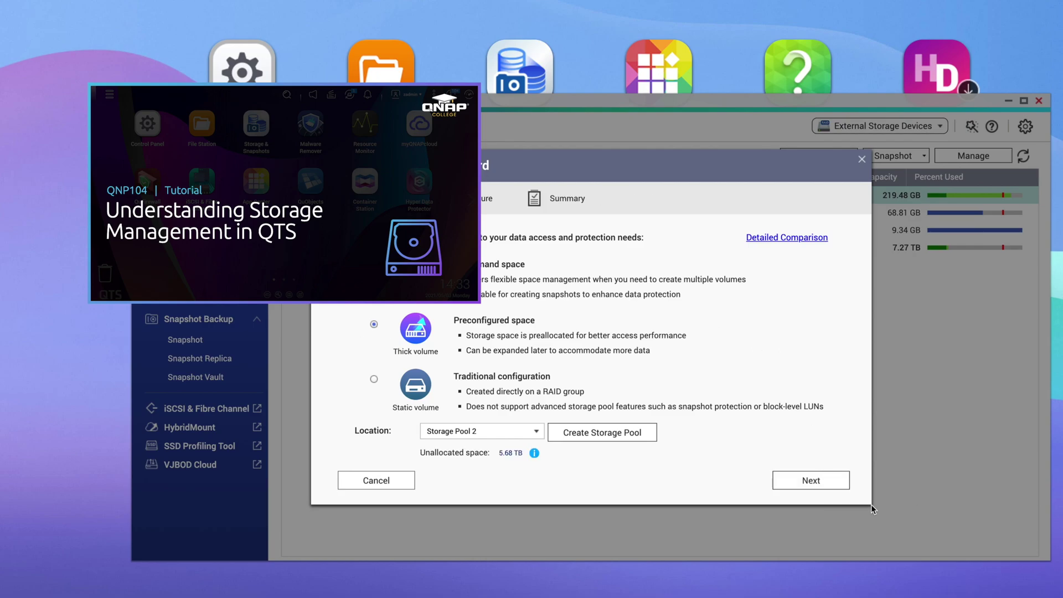
{"action": "left_click", "coordinate": [813, 484]}
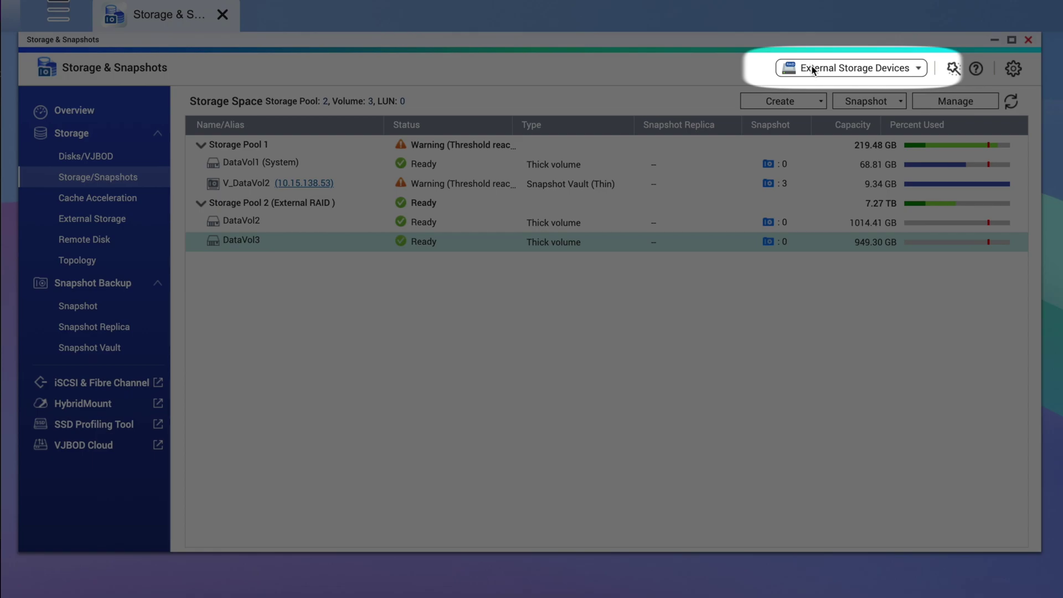
- Safely detach the TR-002 enclosure from External Storage Device Management
{"action": "left_click", "coordinate": [814, 69]}
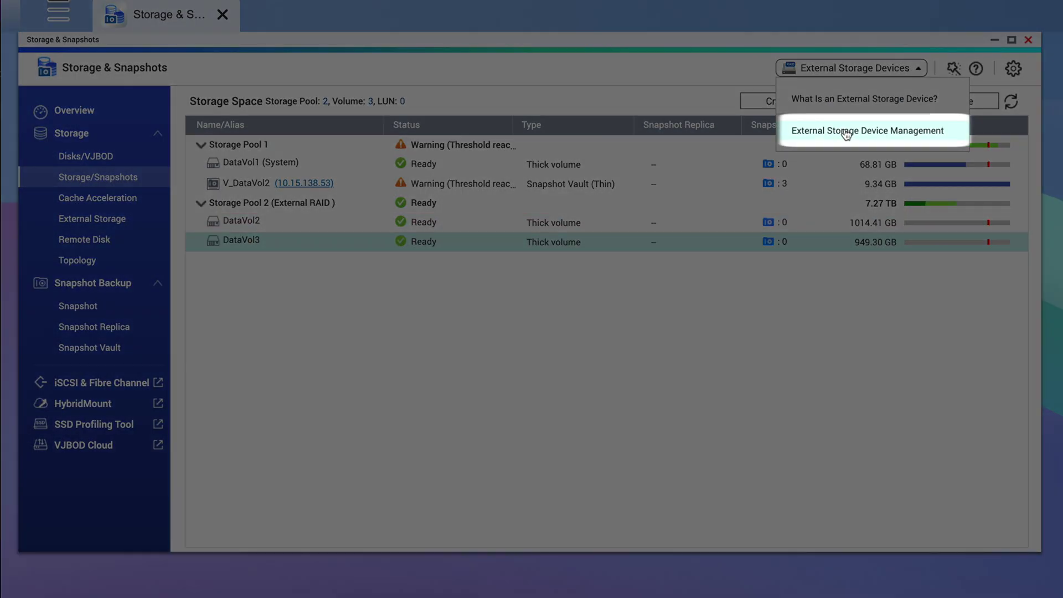
{"action": "left_click", "coordinate": [847, 131]}
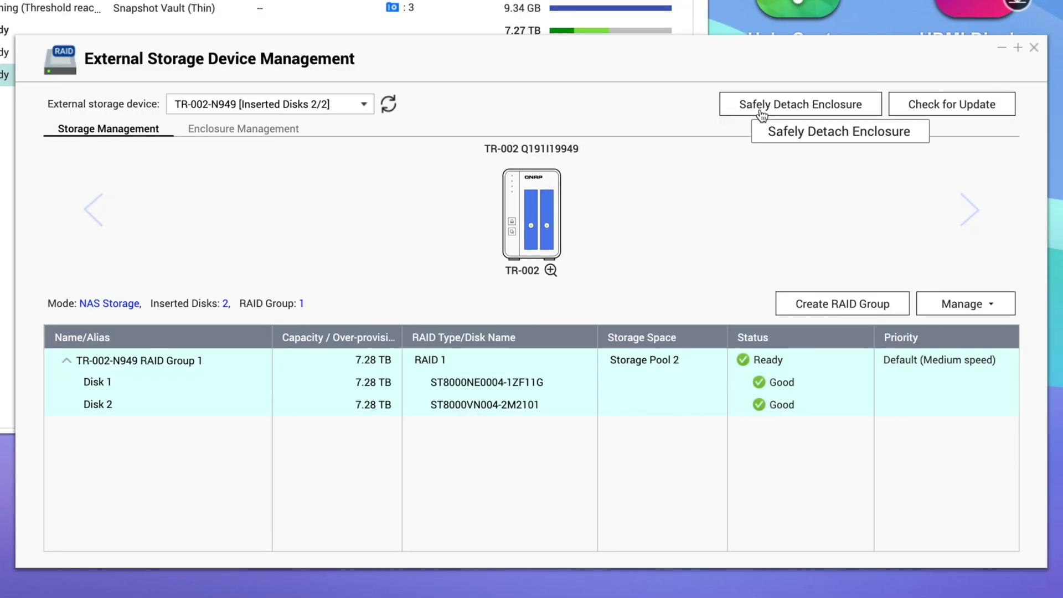
{"action": "left_click", "coordinate": [760, 111]}
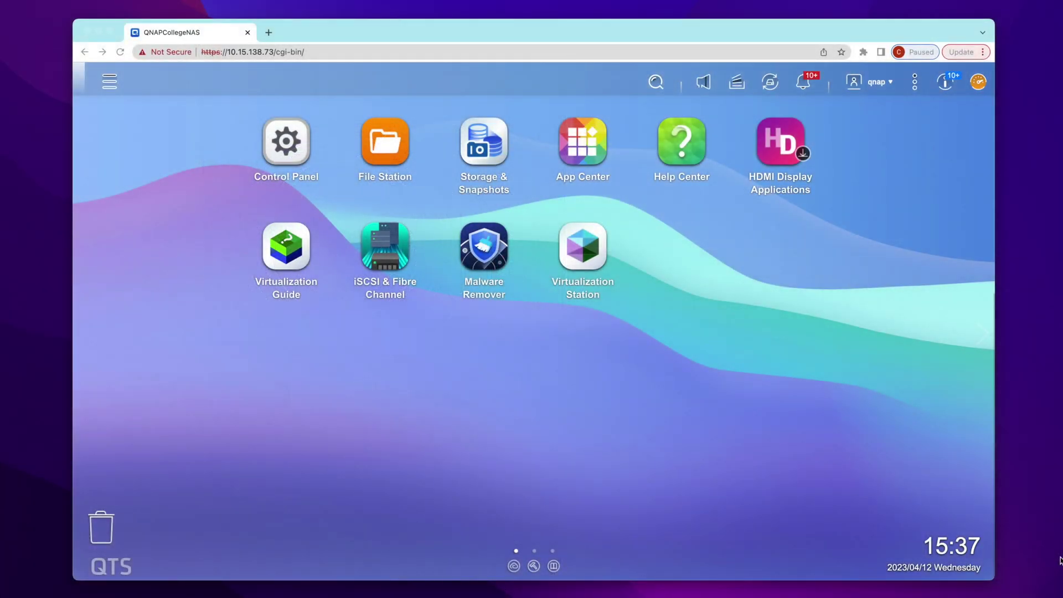
- In Storage & Snapshots, try creating a new NAS storage pool on the reattached enclosure
{"action": "left_click", "coordinate": [488, 151]}
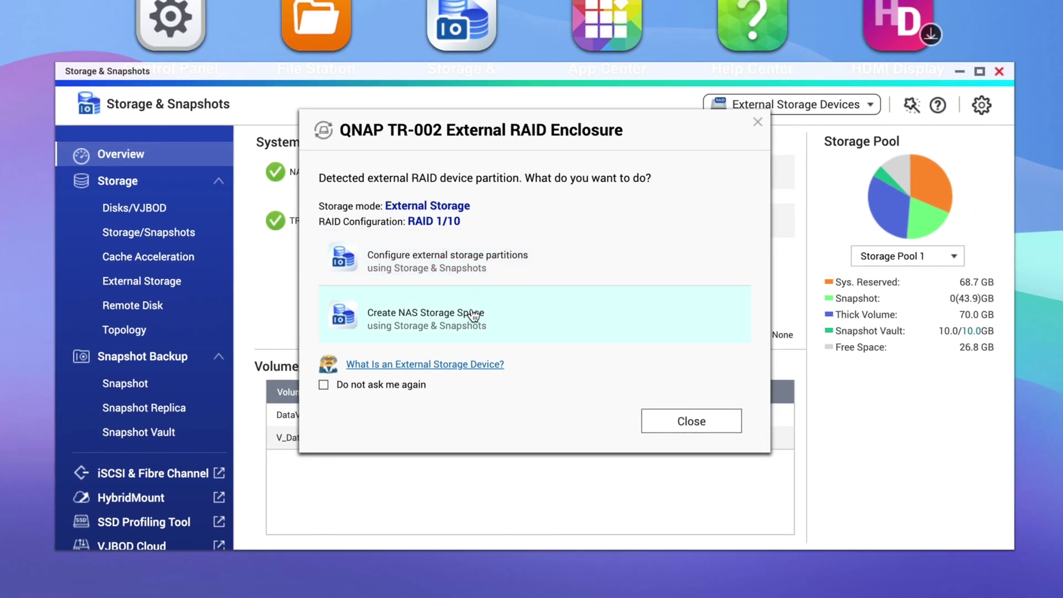
{"action": "left_click", "coordinate": [472, 315]}
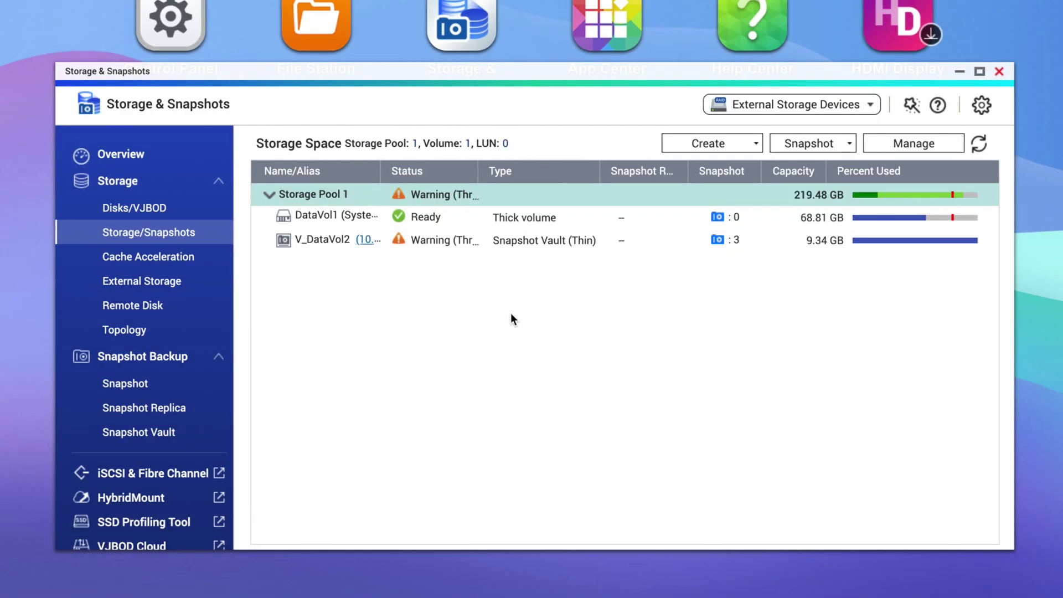
{"action": "left_click", "coordinate": [707, 142]}
{"action": "left_click", "coordinate": [714, 179]}
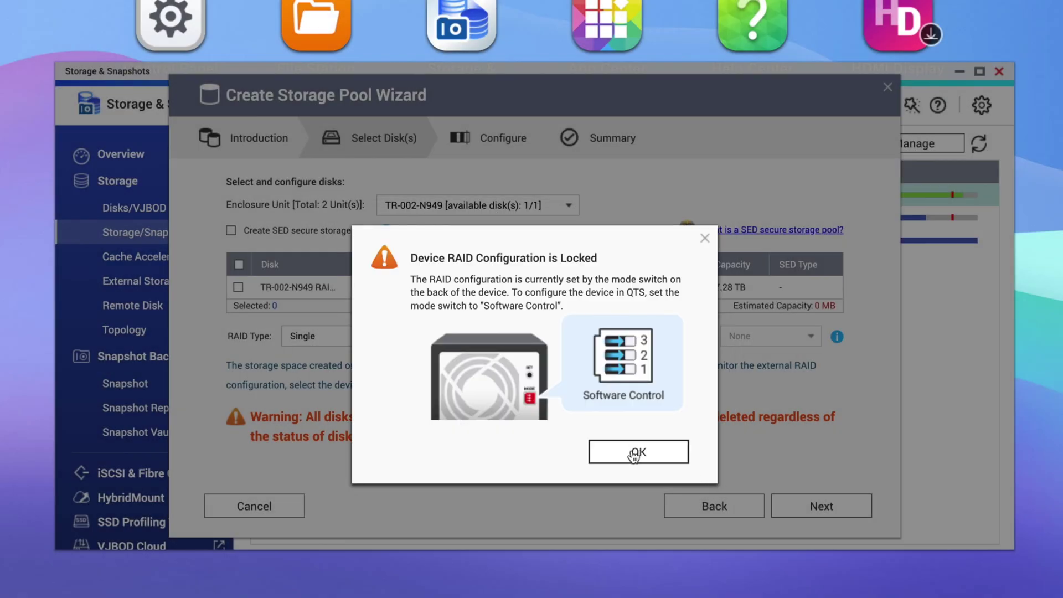
- Dismiss the locked RAID configuration notice and cancel the storage pool wizard
{"action": "left_click", "coordinate": [636, 453]}
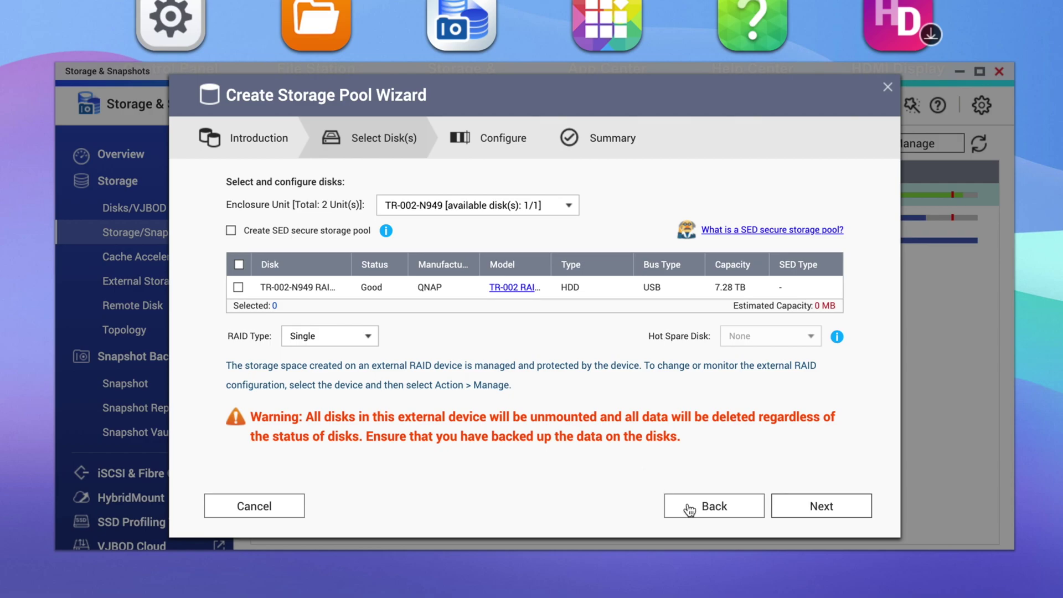
{"action": "left_click", "coordinate": [709, 505]}
{"action": "left_click", "coordinate": [269, 505]}
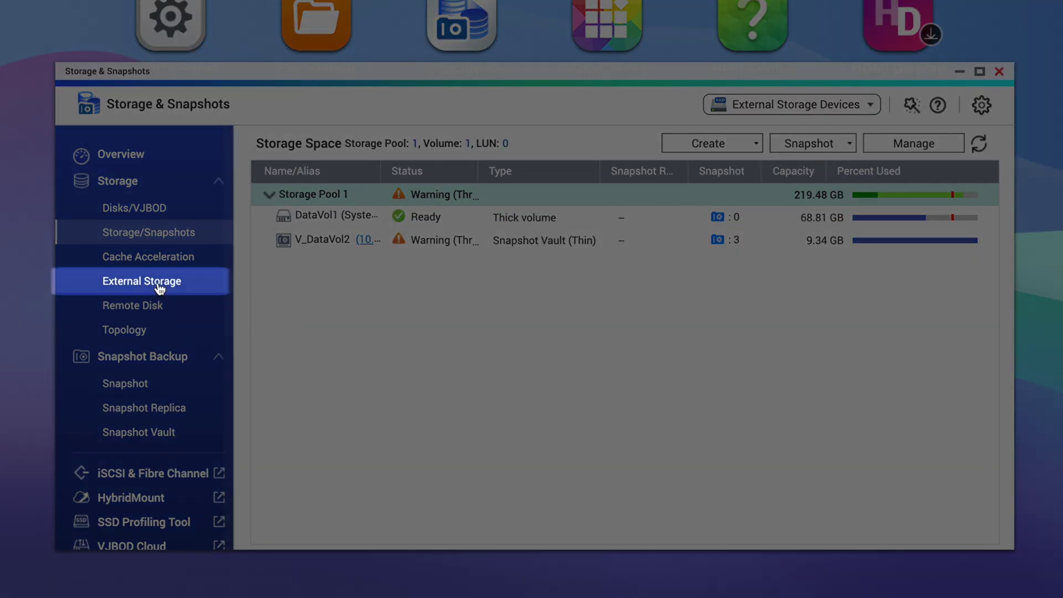
- Open Format for the TR-002-N949-1-1 partition in External Storage and list its file system options
{"action": "left_click", "coordinate": [158, 284]}
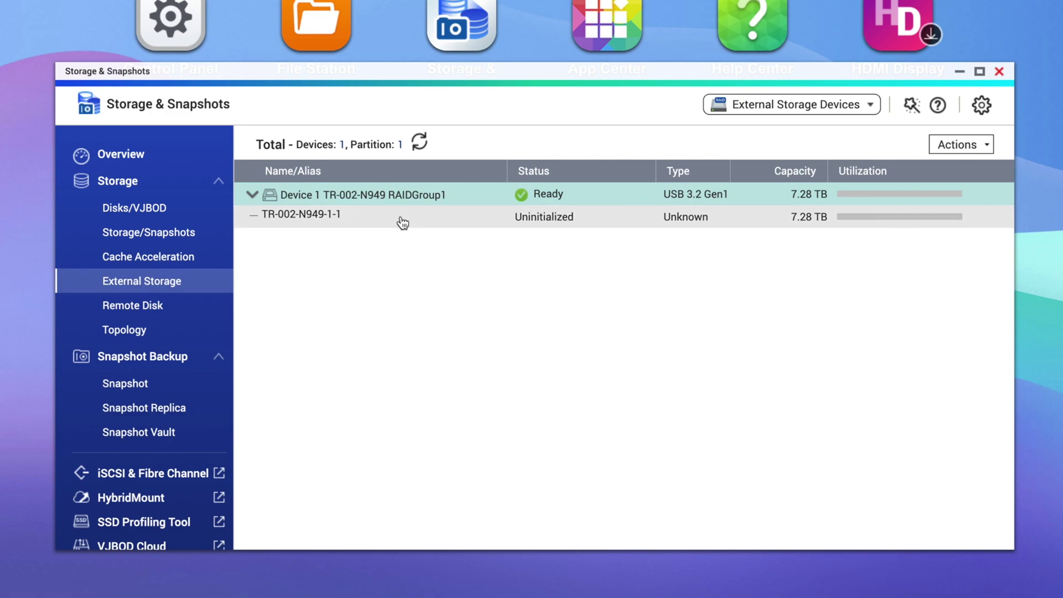
{"action": "left_click", "coordinate": [404, 219]}
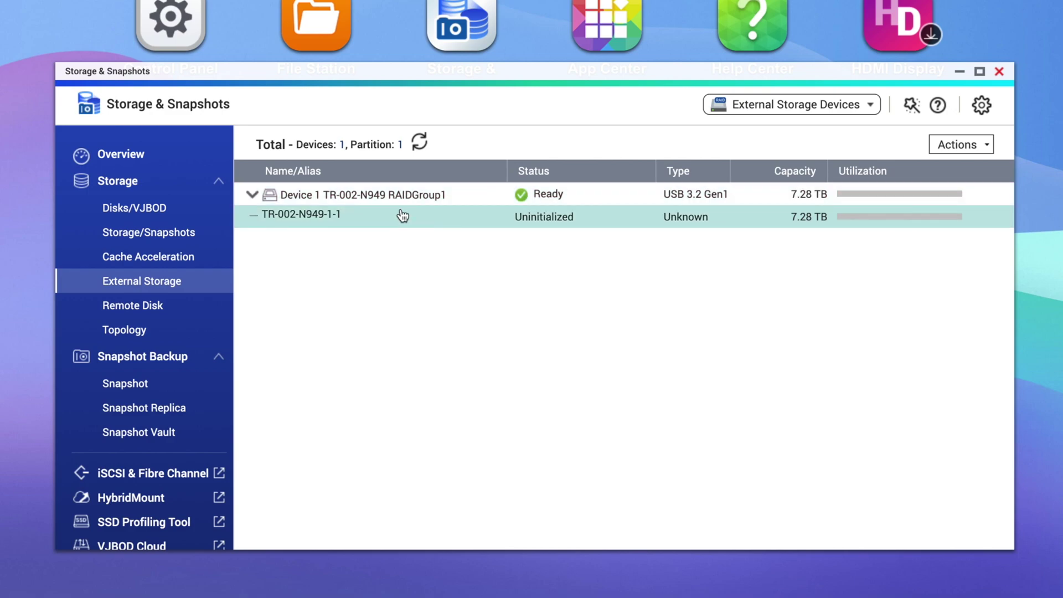
{"action": "left_click", "coordinate": [955, 145]}
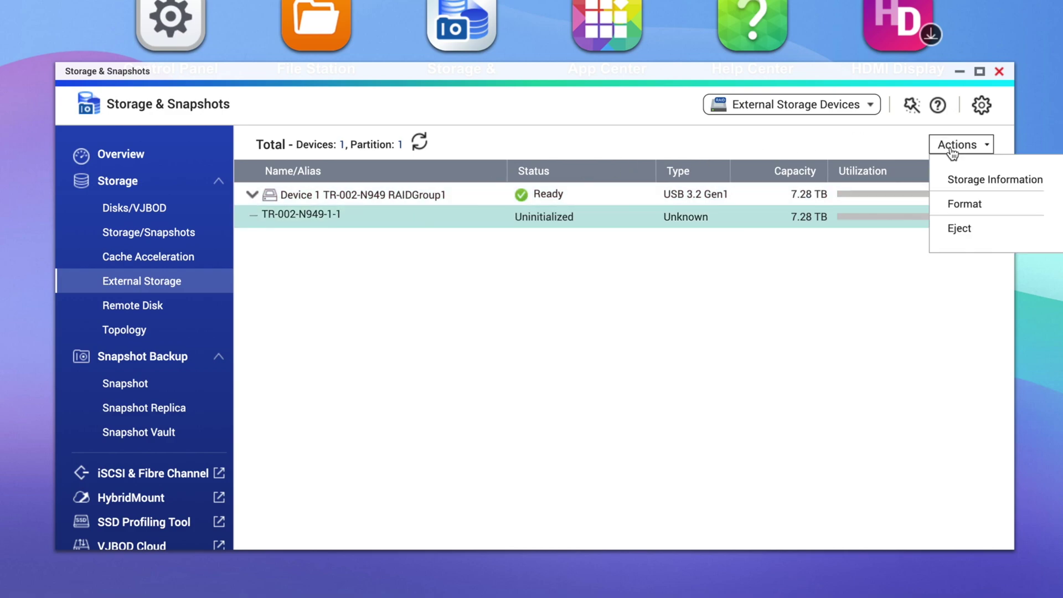
{"action": "left_click", "coordinate": [951, 205]}
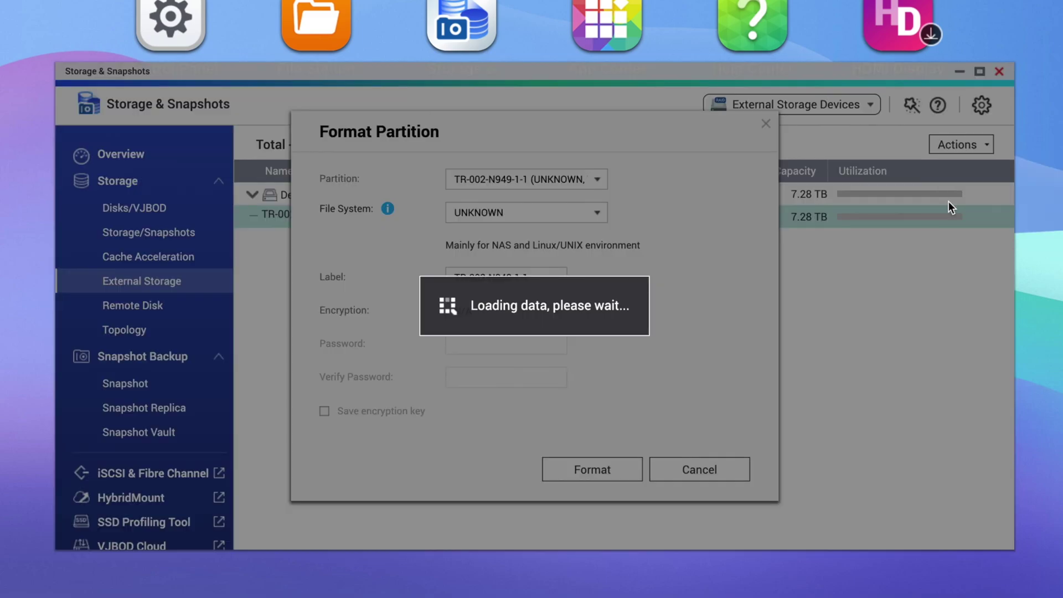
{"action": "left_click", "coordinate": [621, 197]}
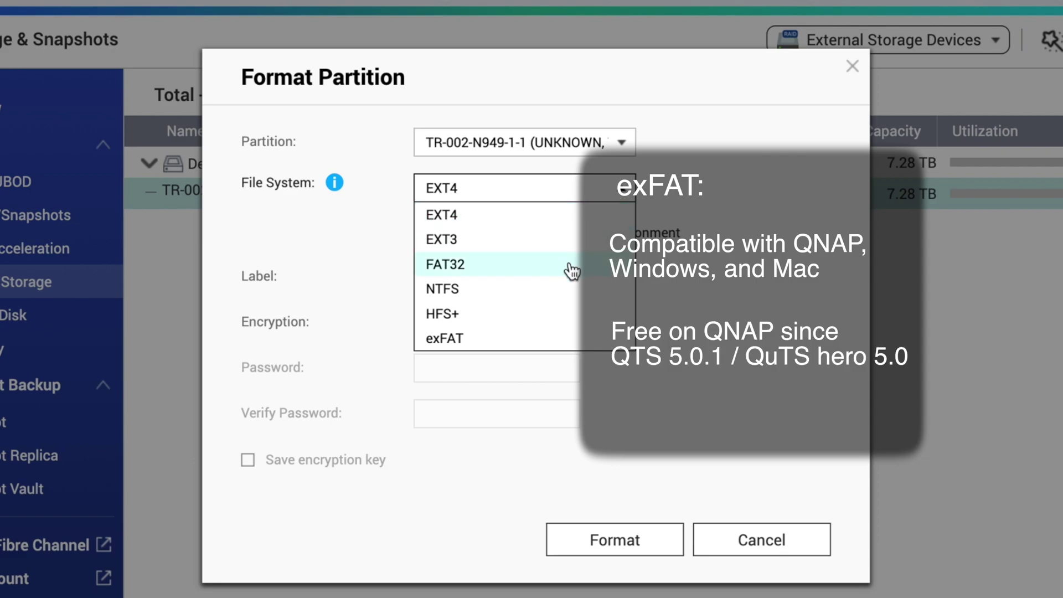
- Choose exFAT as the partition's file system
{"action": "left_click", "coordinate": [543, 339]}
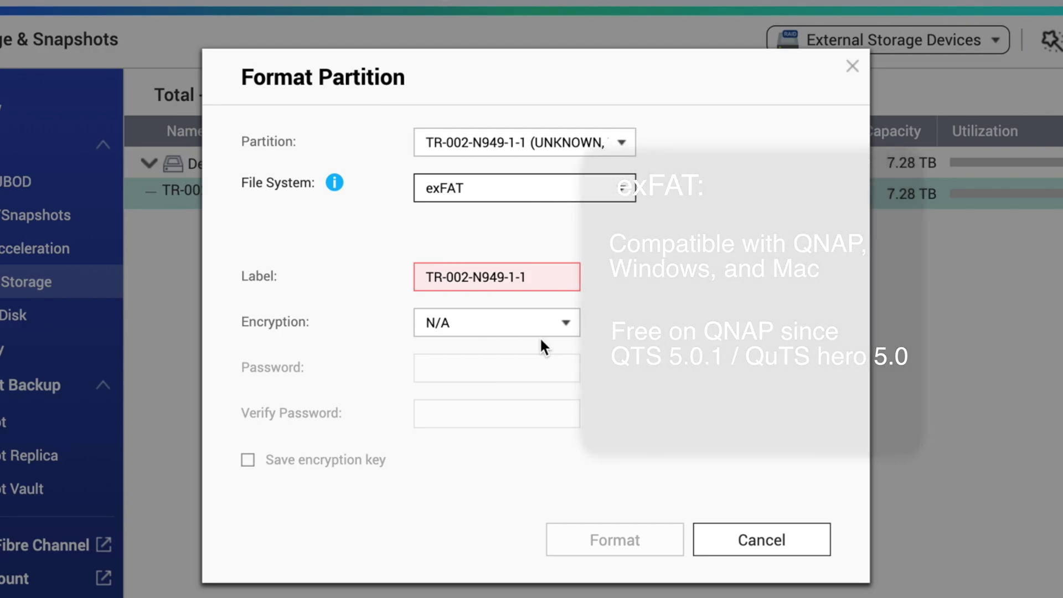
- Relabel the partition TR-002, keep encryption at N/A, and format it as exFAT
{"action": "left_click_drag", "start_coordinate": [529, 277], "coordinate": [471, 277]}
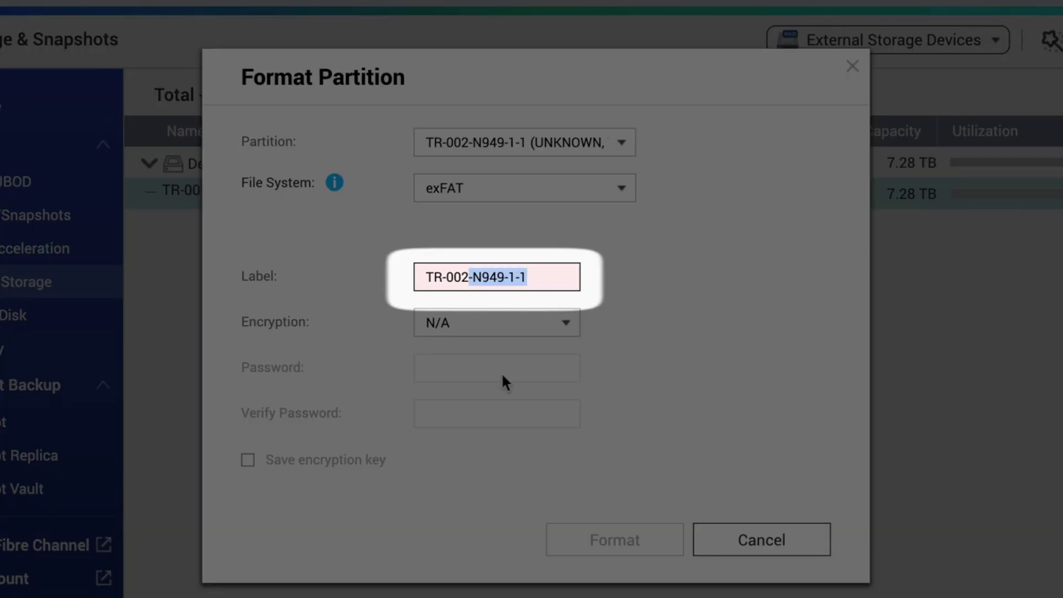
{"action": "key", "text": "BackSpace"}
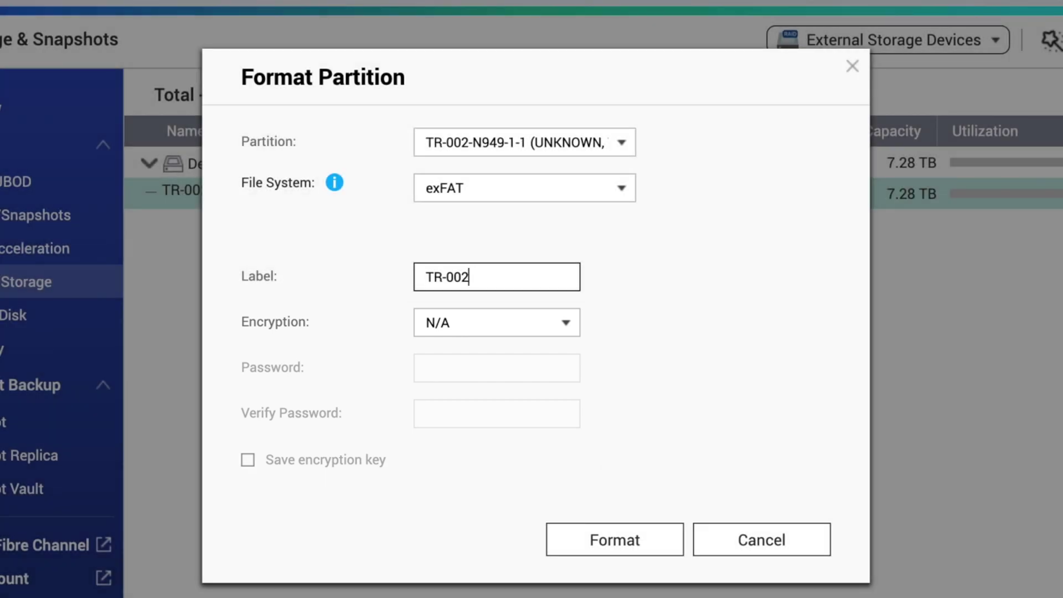
{"action": "left_click", "coordinate": [497, 334]}
{"action": "left_click", "coordinate": [497, 334]}
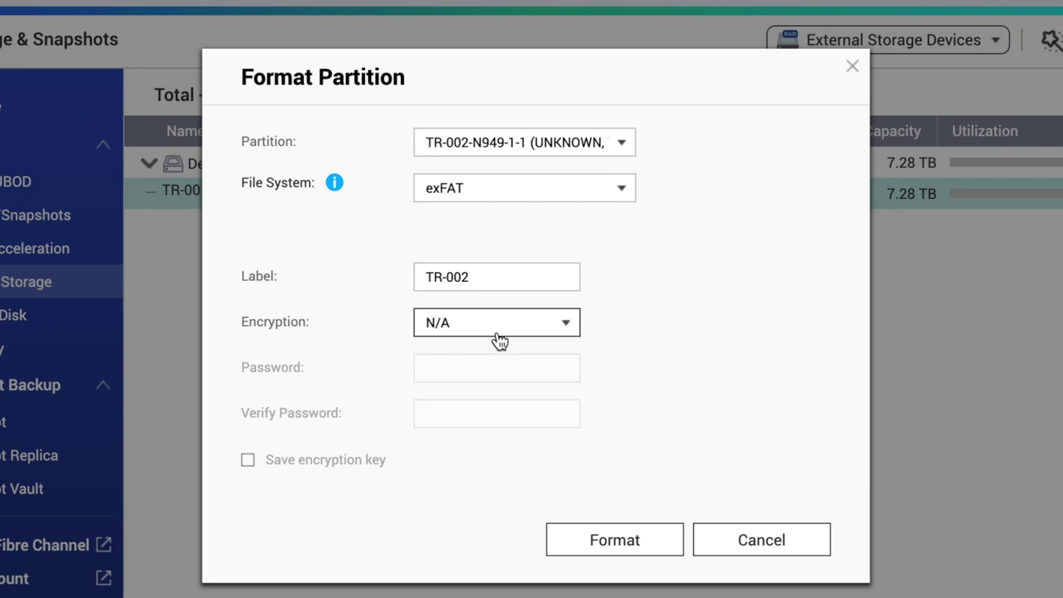
{"action": "left_click", "coordinate": [615, 540]}
{"action": "left_click", "coordinate": [521, 340]}
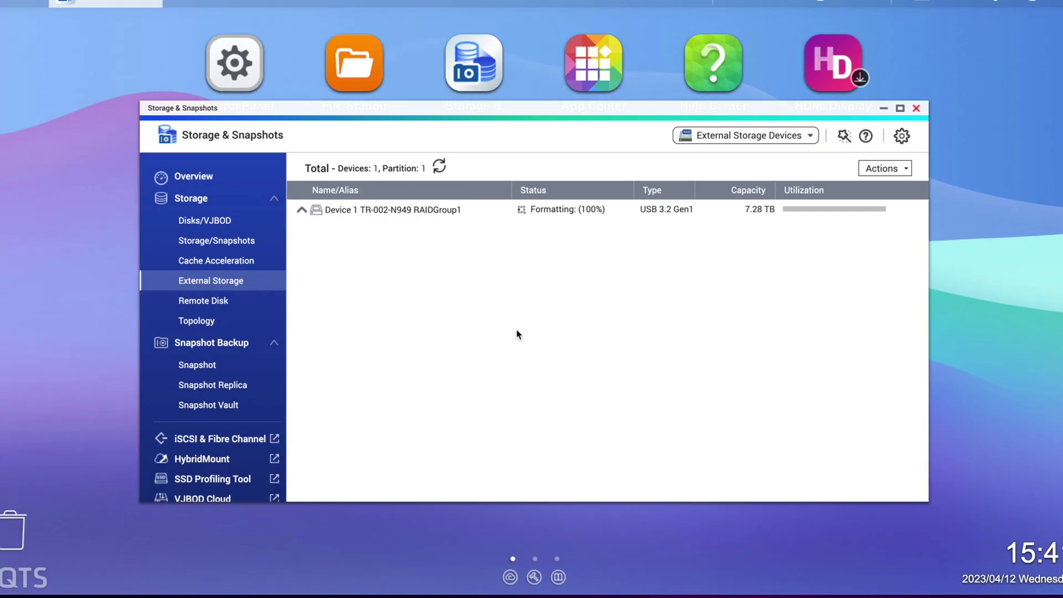